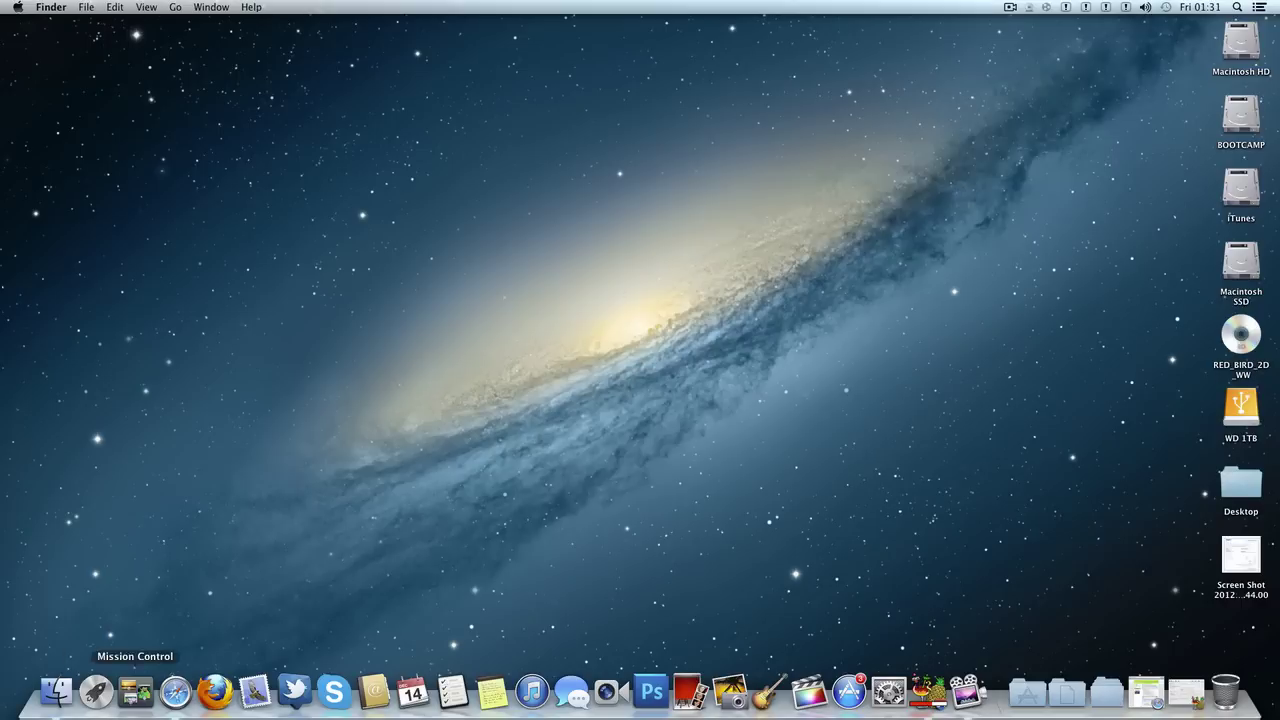
View the MakeMKV home page and its download page in Safari, and close the browser window
click(177, 690)
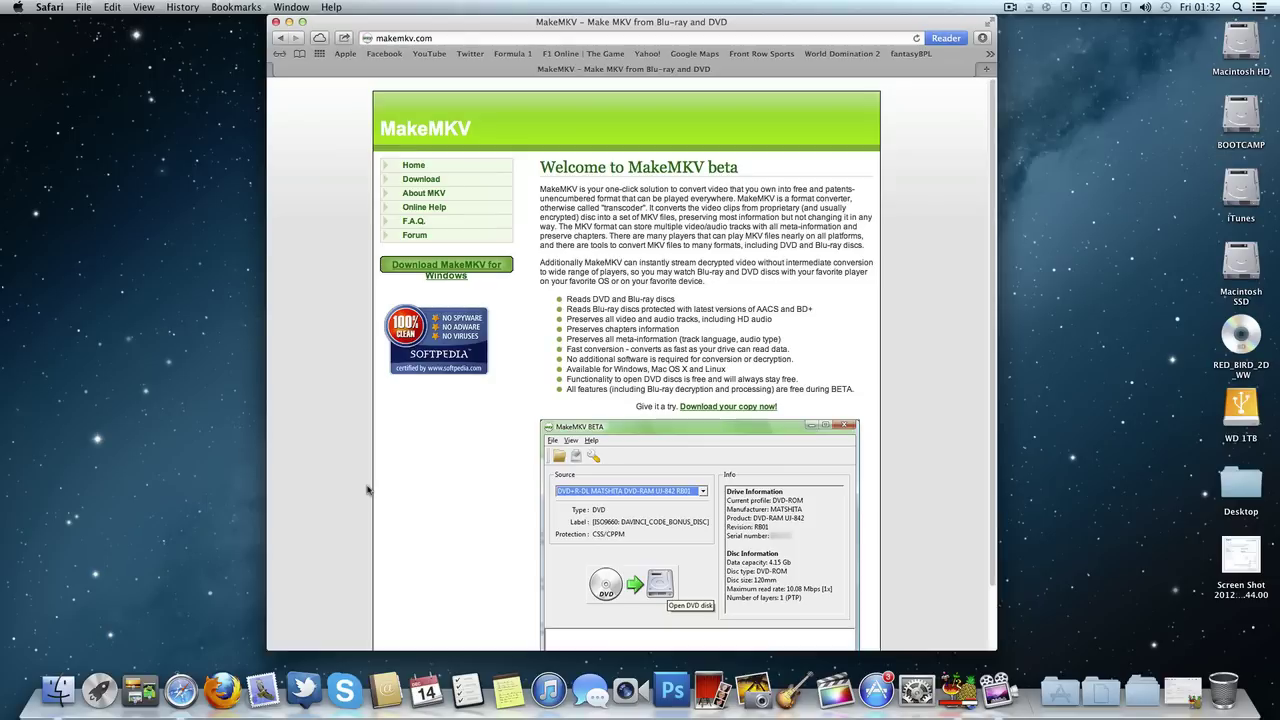
scroll(520, 470, down, 1)
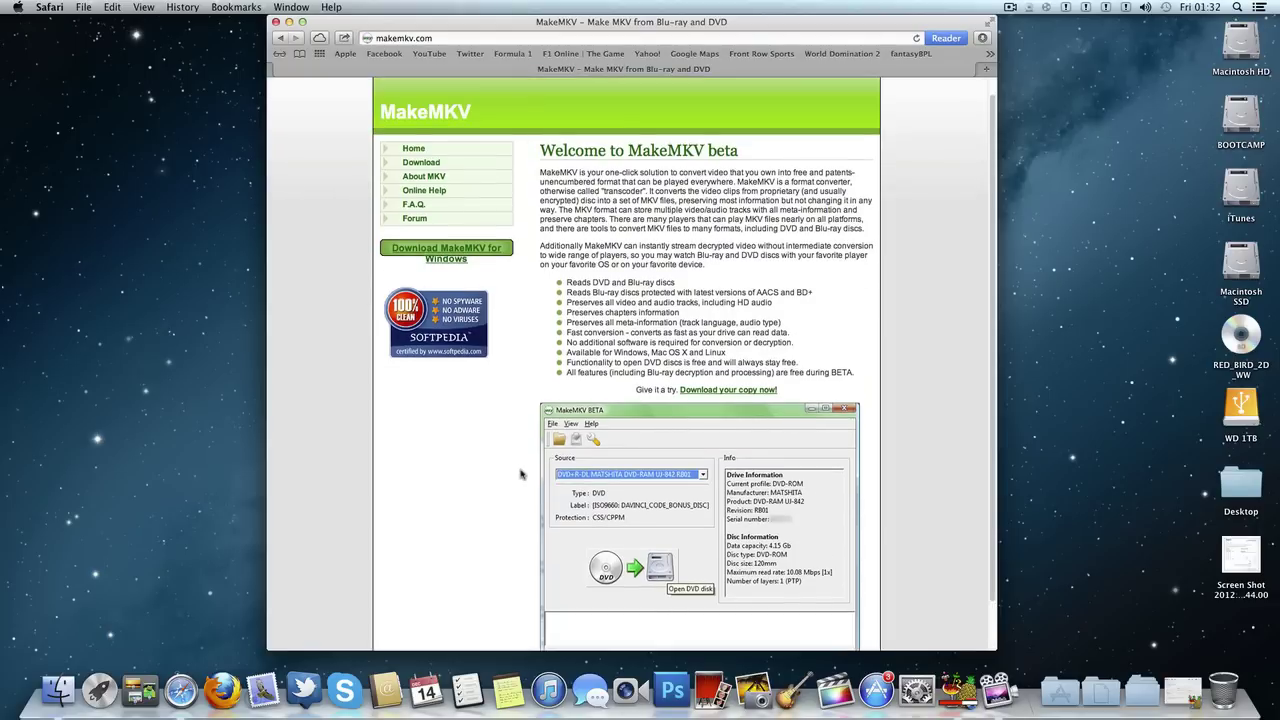
scroll(580, 295, up, 1)
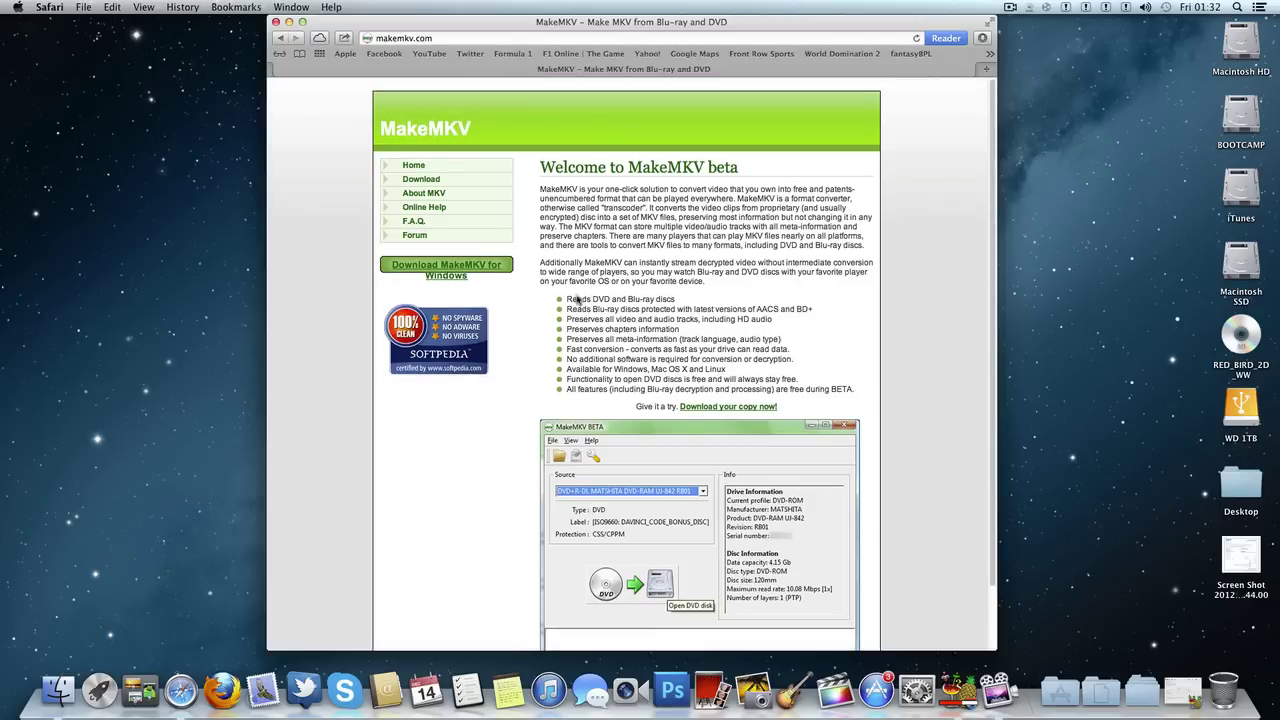
click(406, 180)
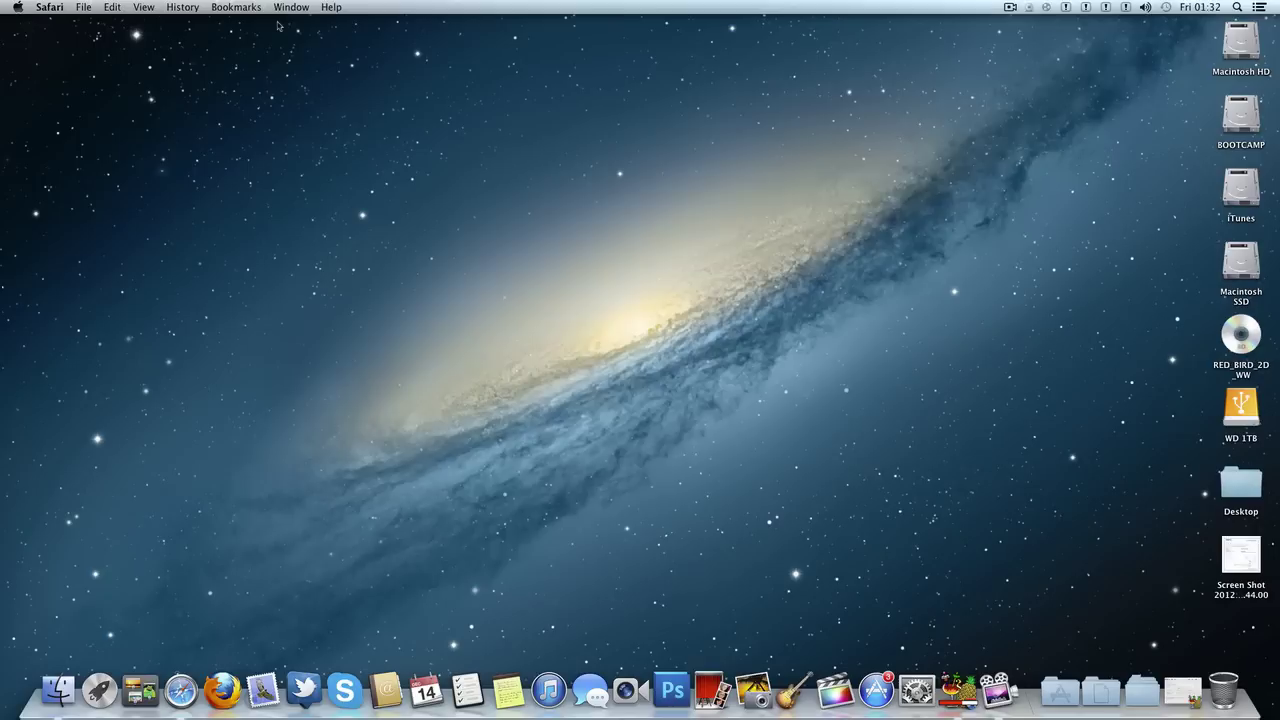
click(277, 22)
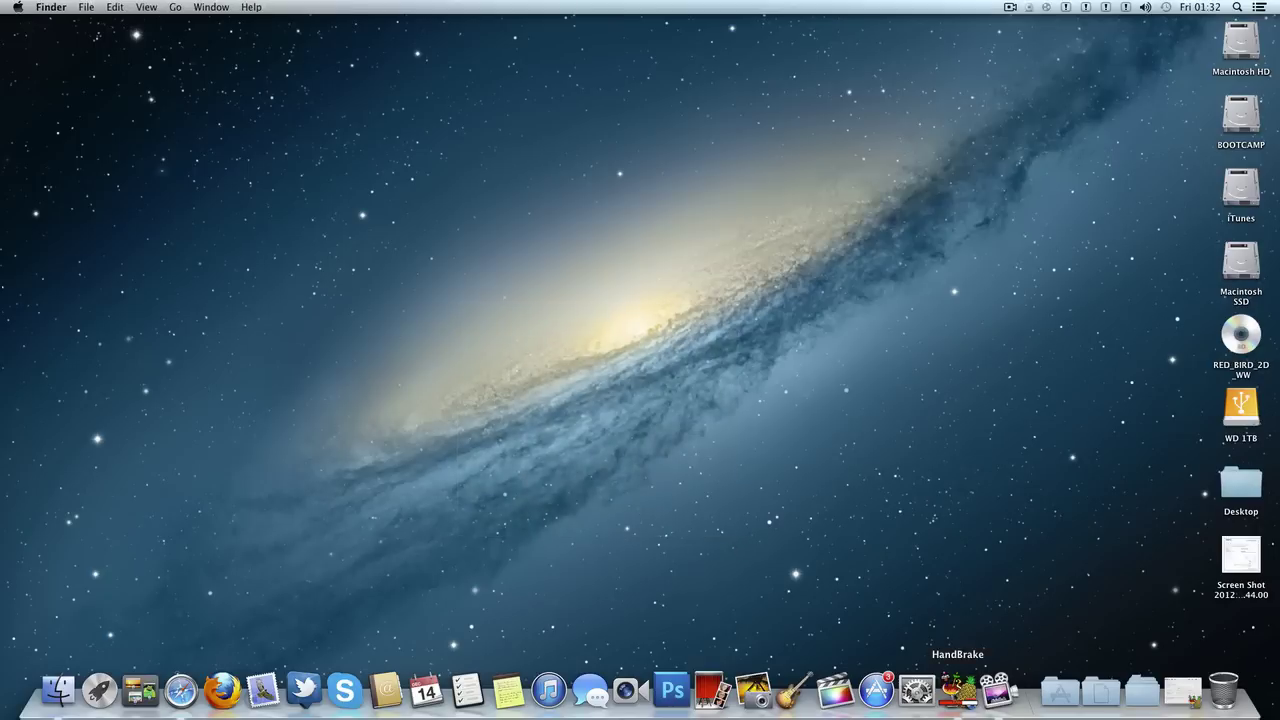
Bring up HandBrake and minimize it, and launch MakeMKV from the Applications folder
click(957, 688)
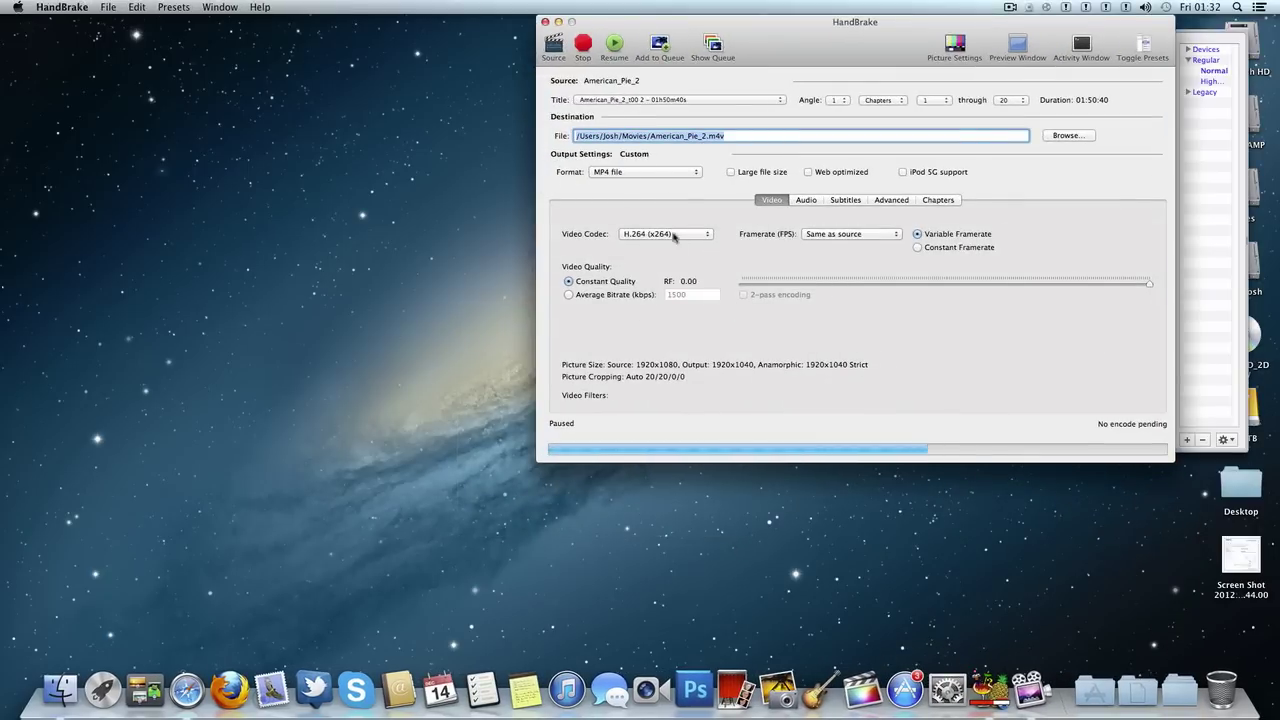
click(558, 21)
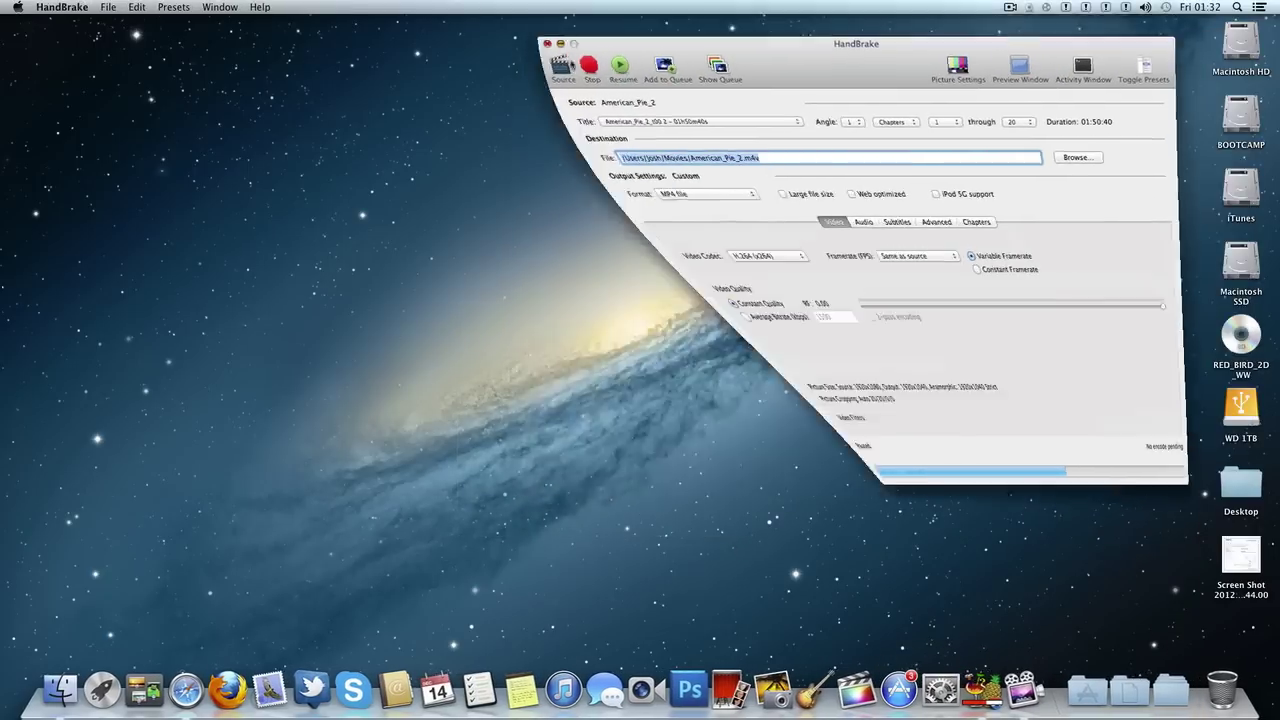
click(1070, 694)
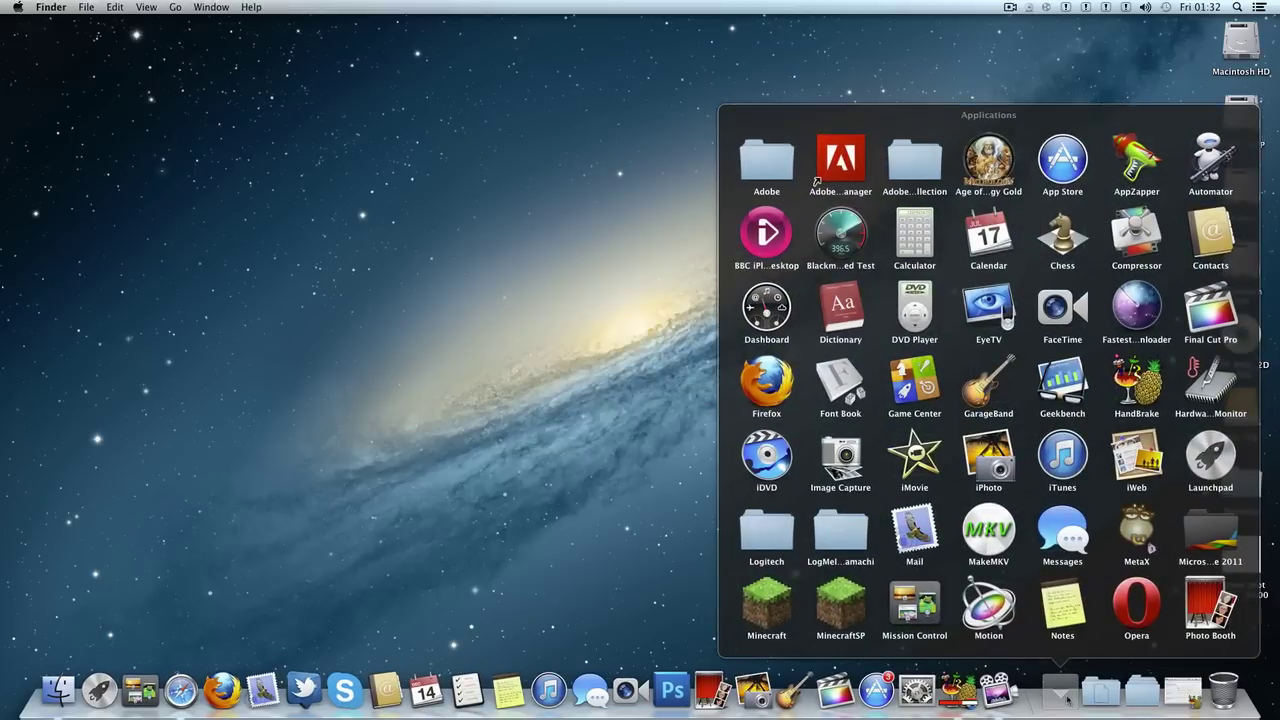
click(1000, 558)
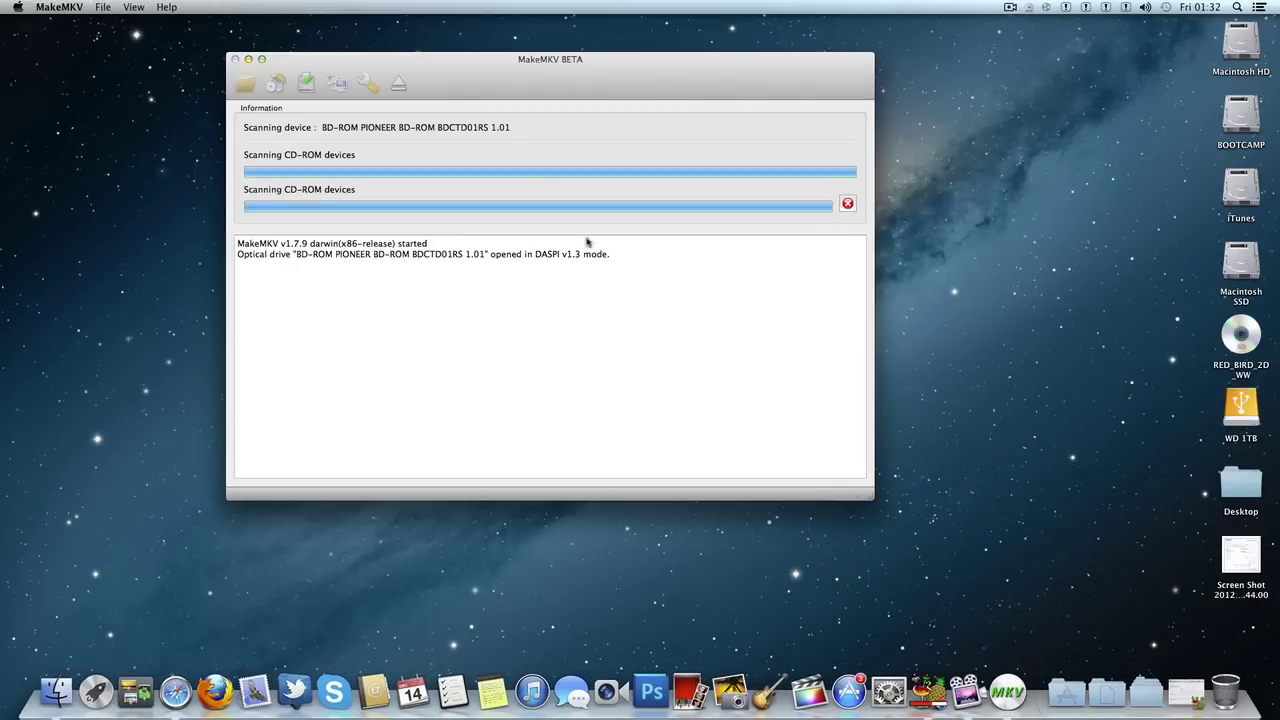
drag(476, 73, 517, 87)
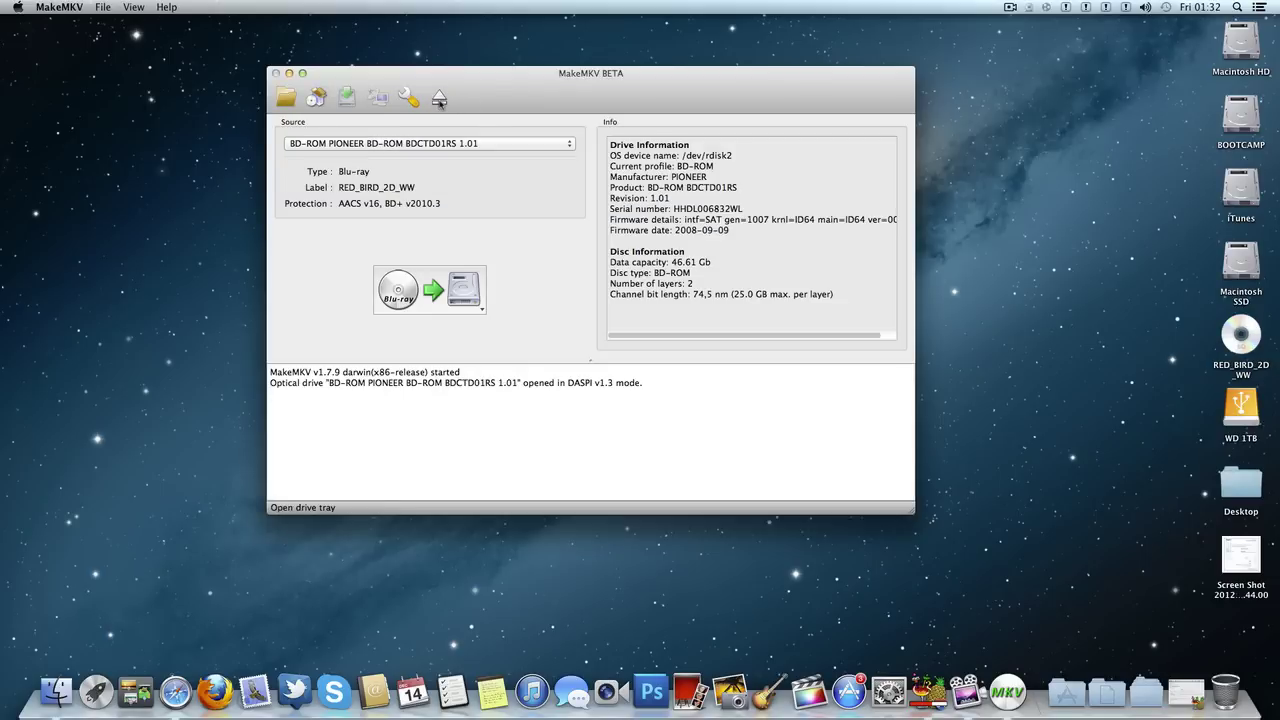
Eject the current disc, load the HP4 Blu-ray in its place and open it to scan its titles
click(439, 99)
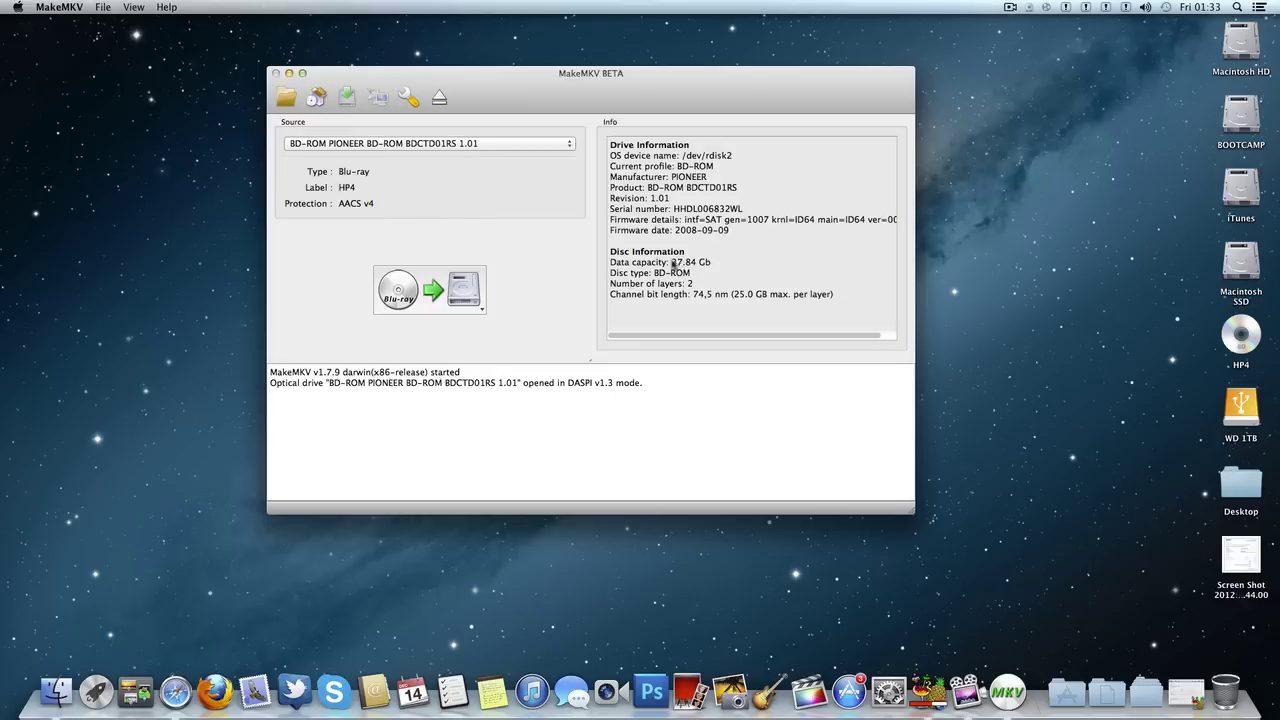
drag(672, 263, 699, 266)
click(427, 305)
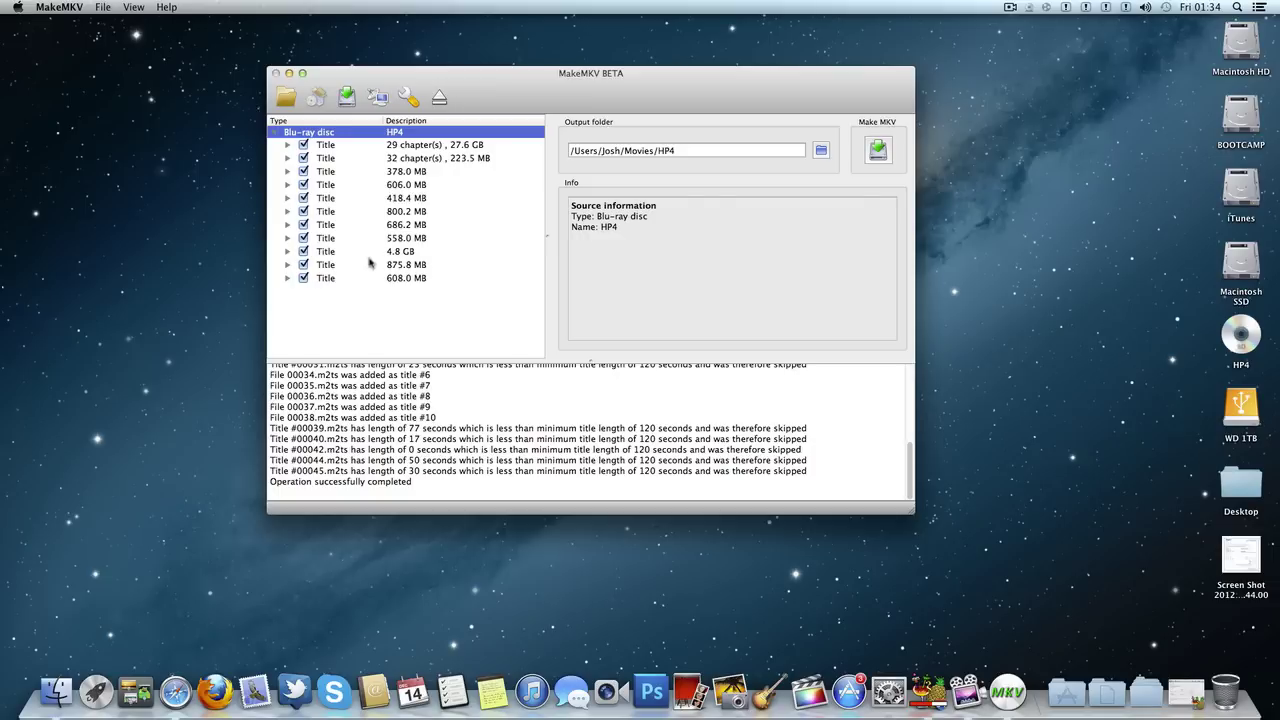
Exclude the 223.5 MB, 378.0 MB, 606.0 MB, 418.4 MB and 800.2 MB titles from the rip
click(303, 158)
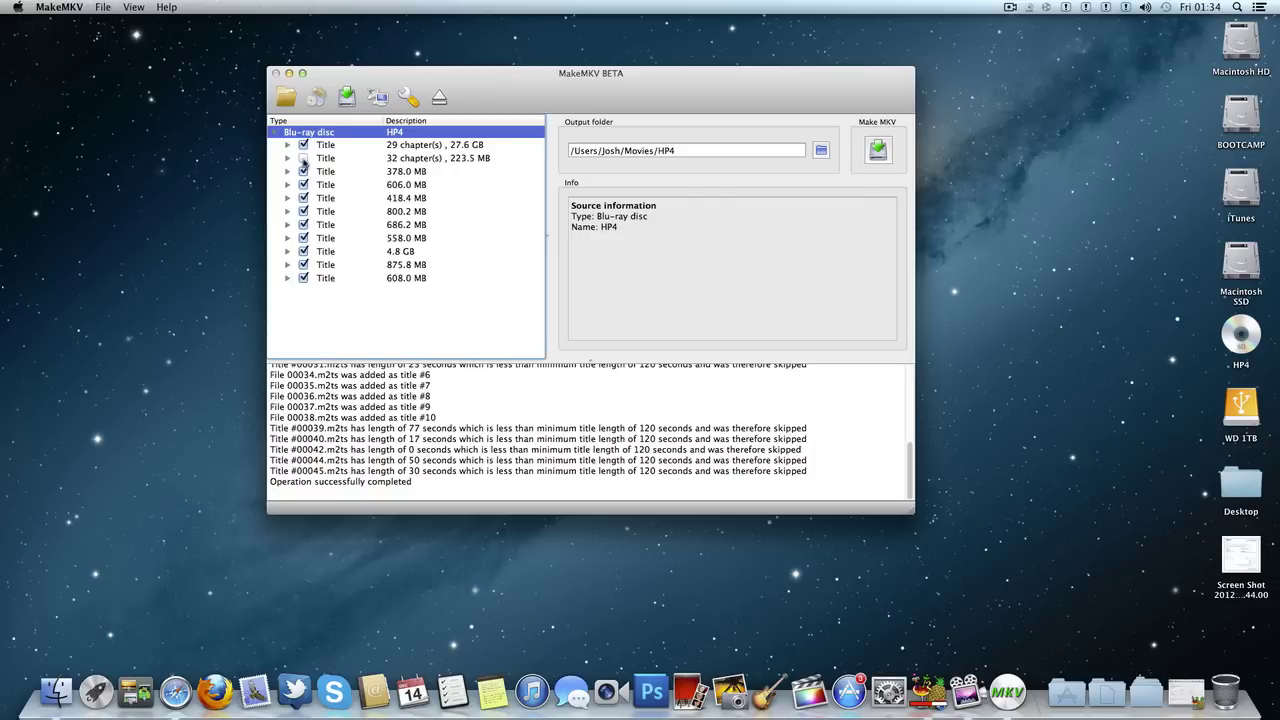
click(303, 171)
click(303, 184)
click(303, 198)
click(303, 211)
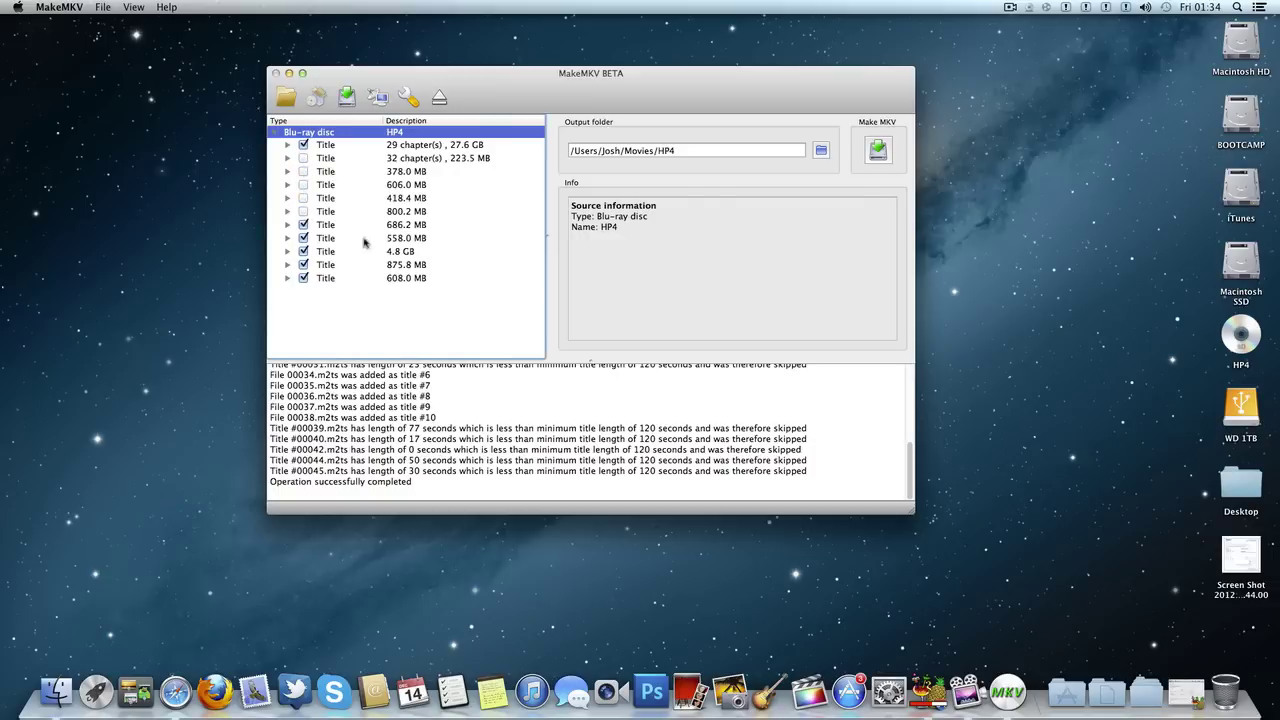
Expand the 4.8 GB title to examine its video and audio tracks, and collapse it again
click(287, 251)
scroll(340, 290, down, 5)
scroll(335, 300, up, 5)
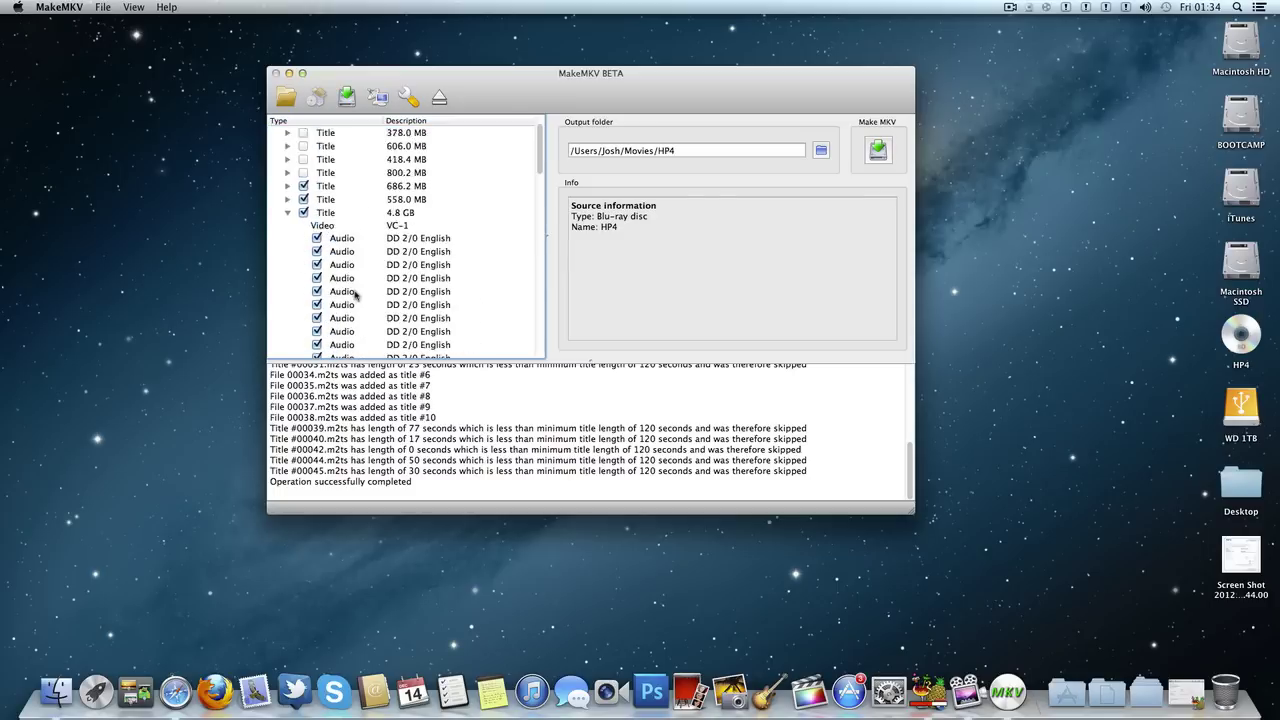
click(287, 251)
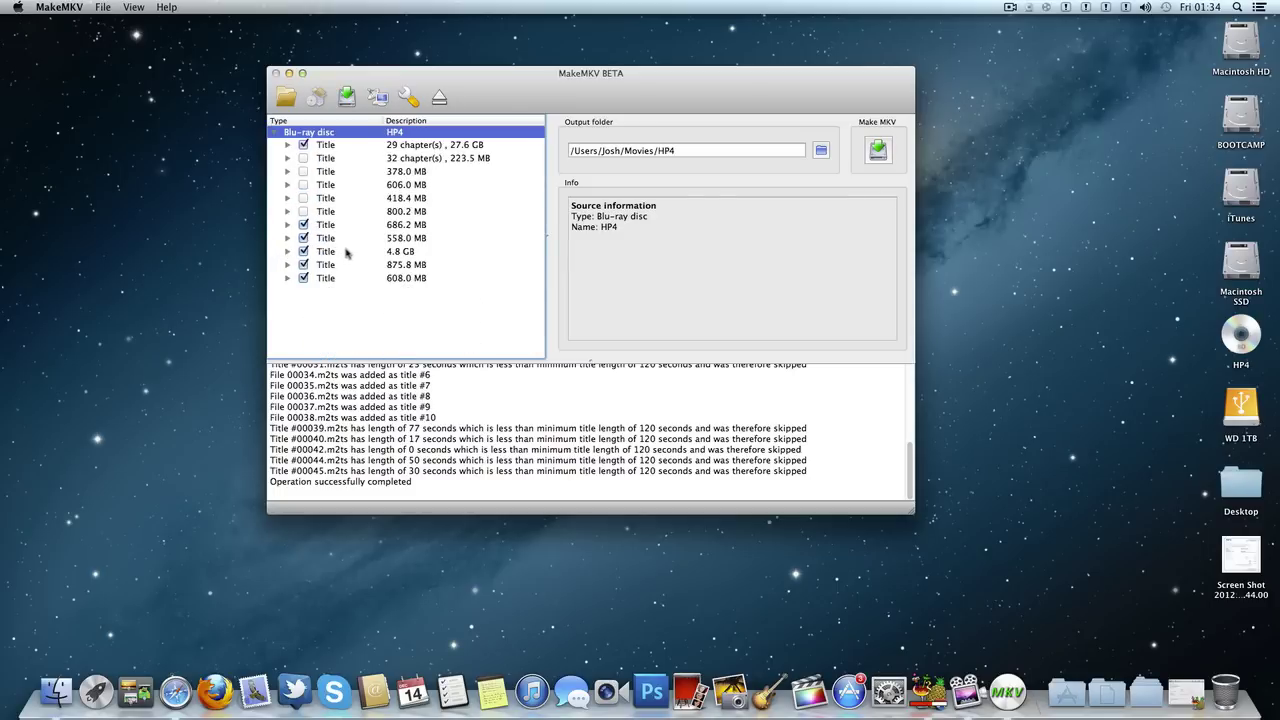
Exclude the 4.8 GB, 558.0 MB, 686.2 MB, 875.8 MB and 608.0 MB titles as well
click(304, 251)
click(304, 238)
click(304, 224)
click(304, 264)
click(304, 278)
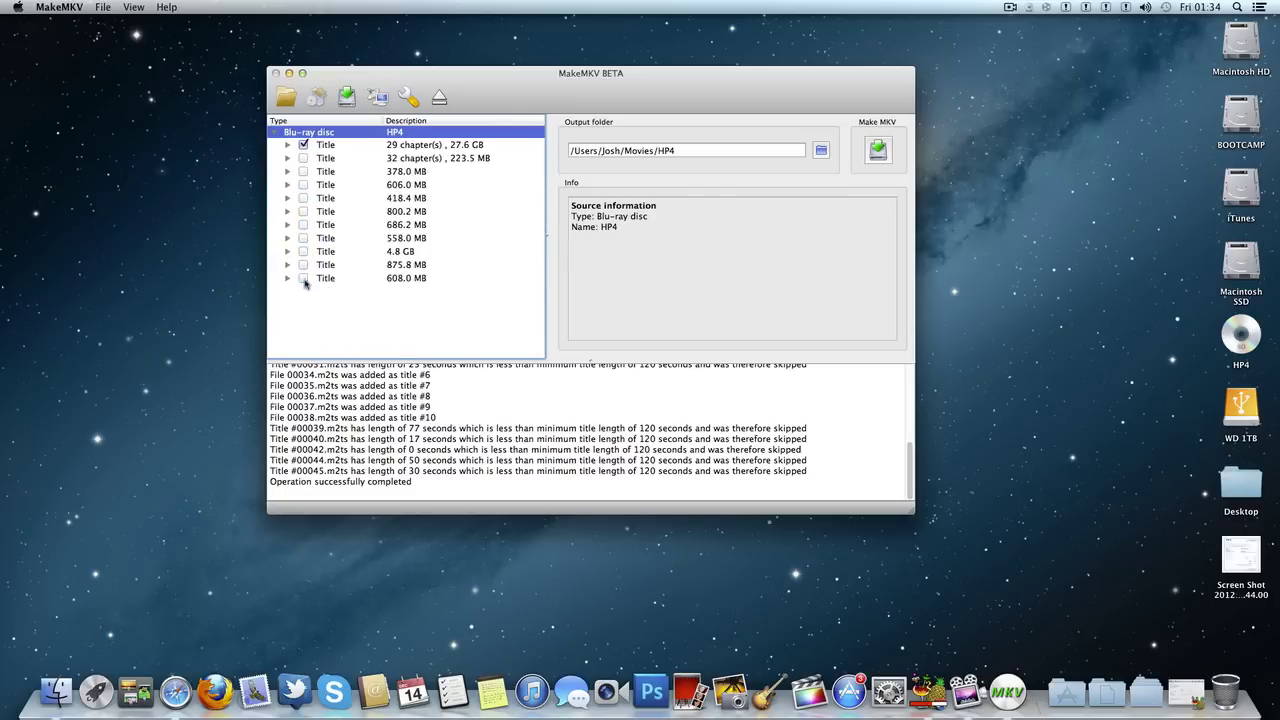
Check the duration of the 27.6 GB title and save it as MKV, creating the HP4 output folder in Movies
click(463, 148)
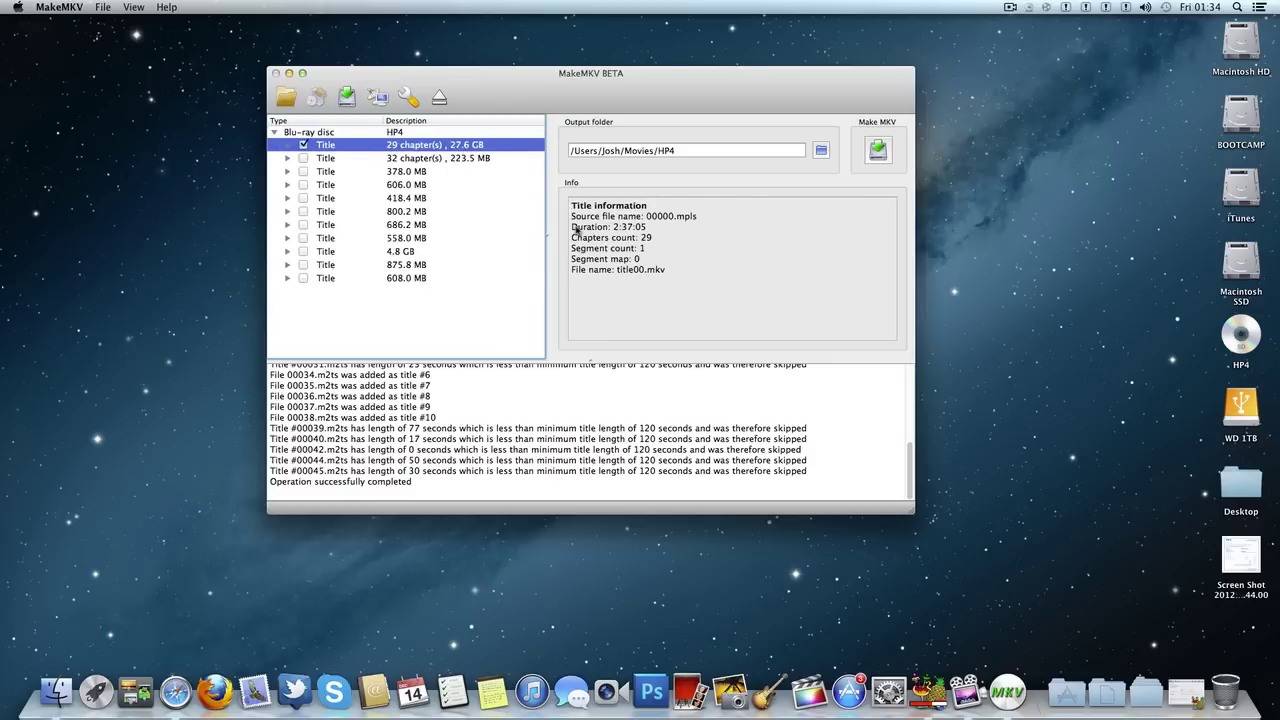
drag(620, 229, 642, 230)
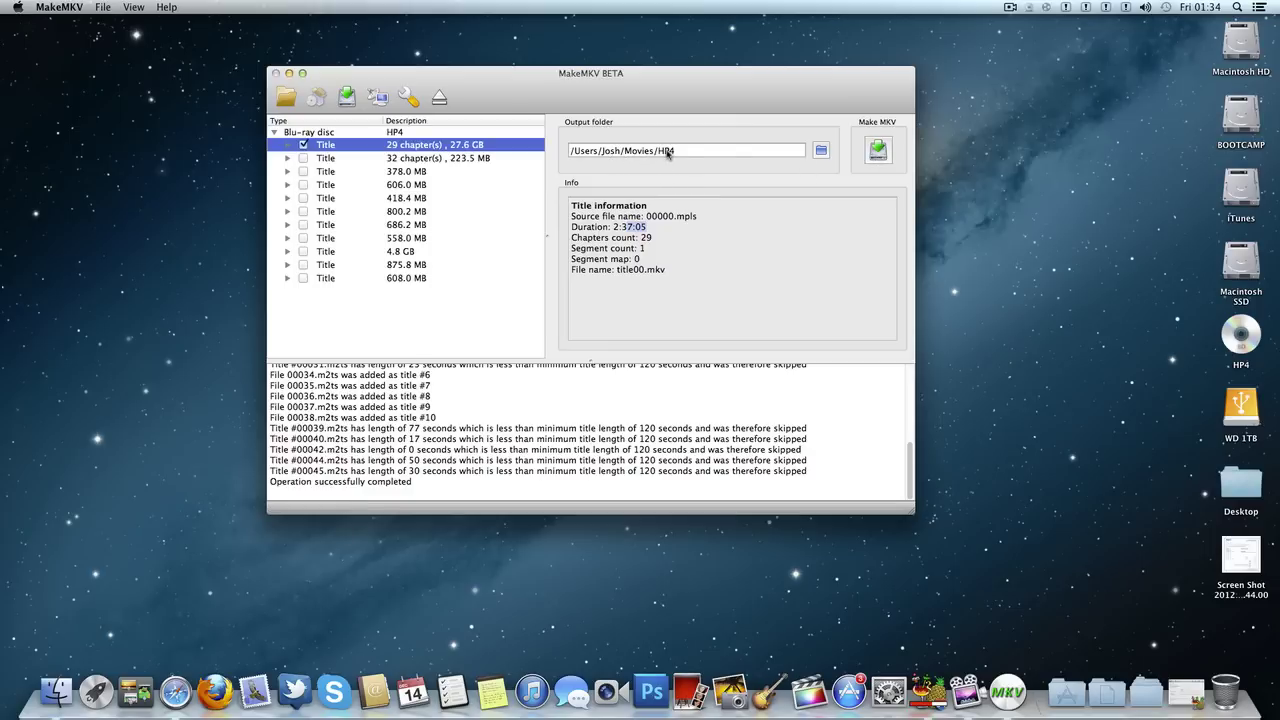
click(877, 150)
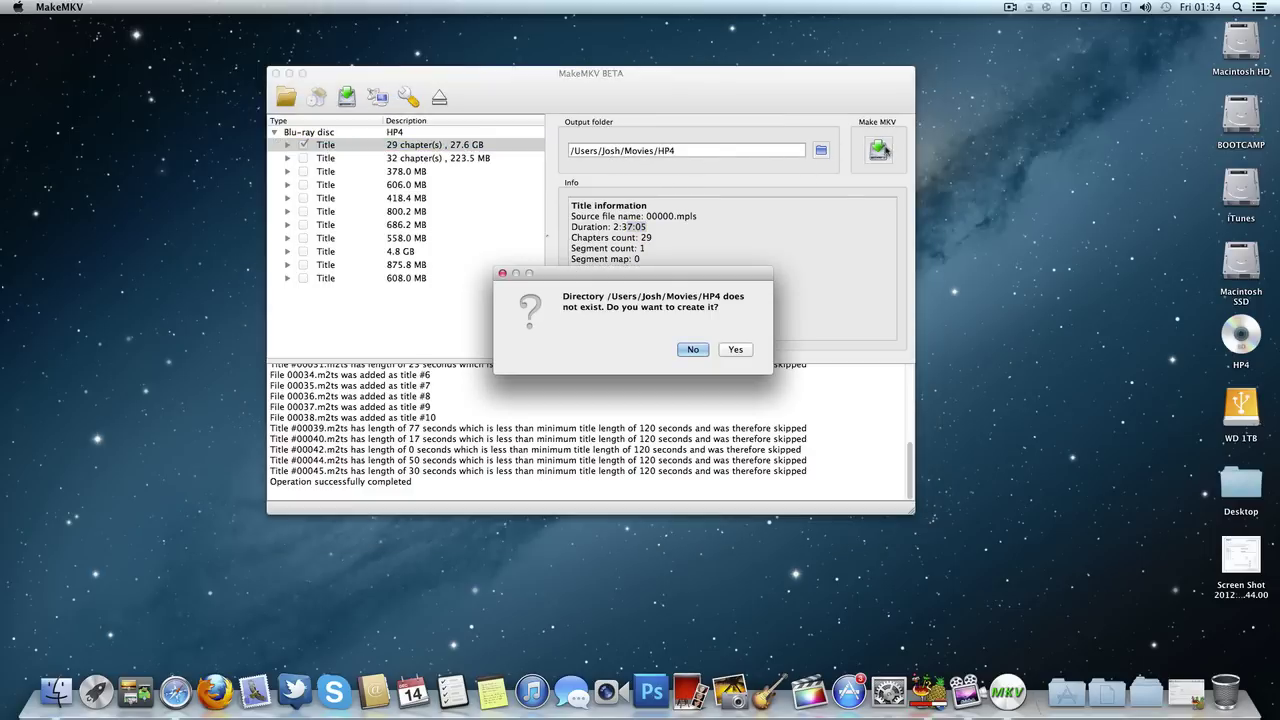
click(736, 350)
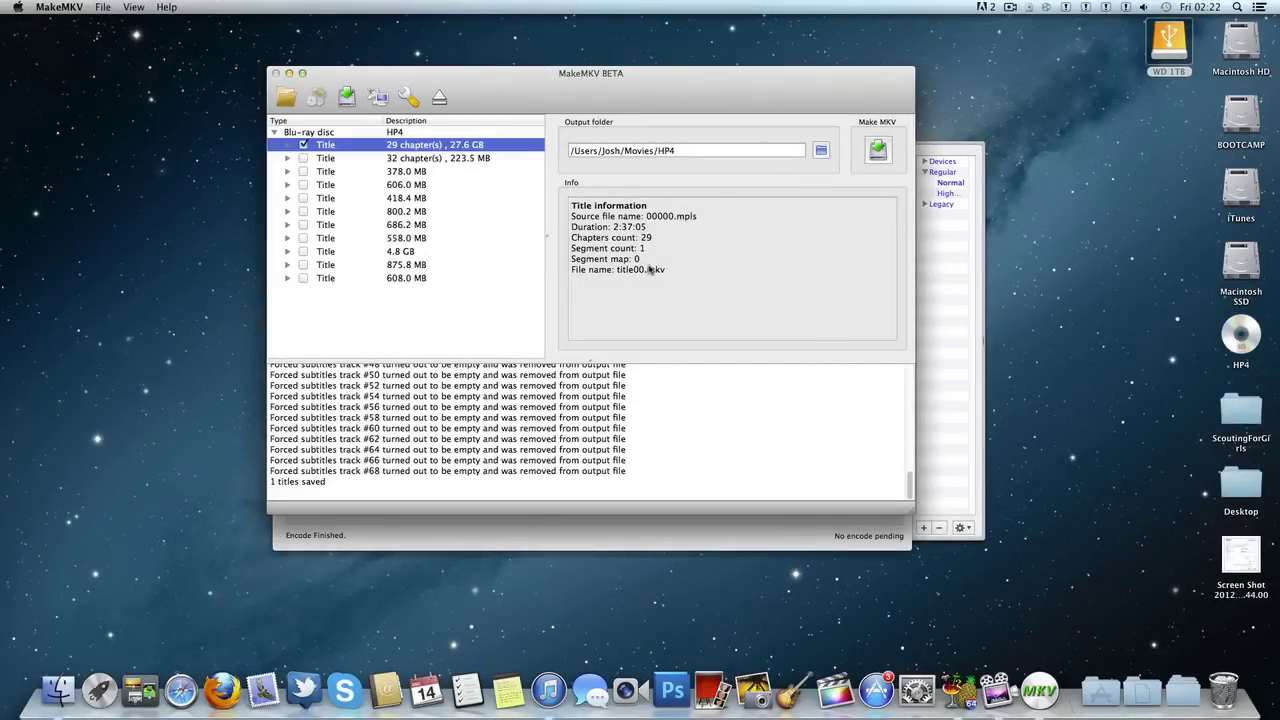
Switch to HandBrake and browse for a new source in the HP4 folder under Movies
click(946, 298)
click(583, 117)
click(950, 320)
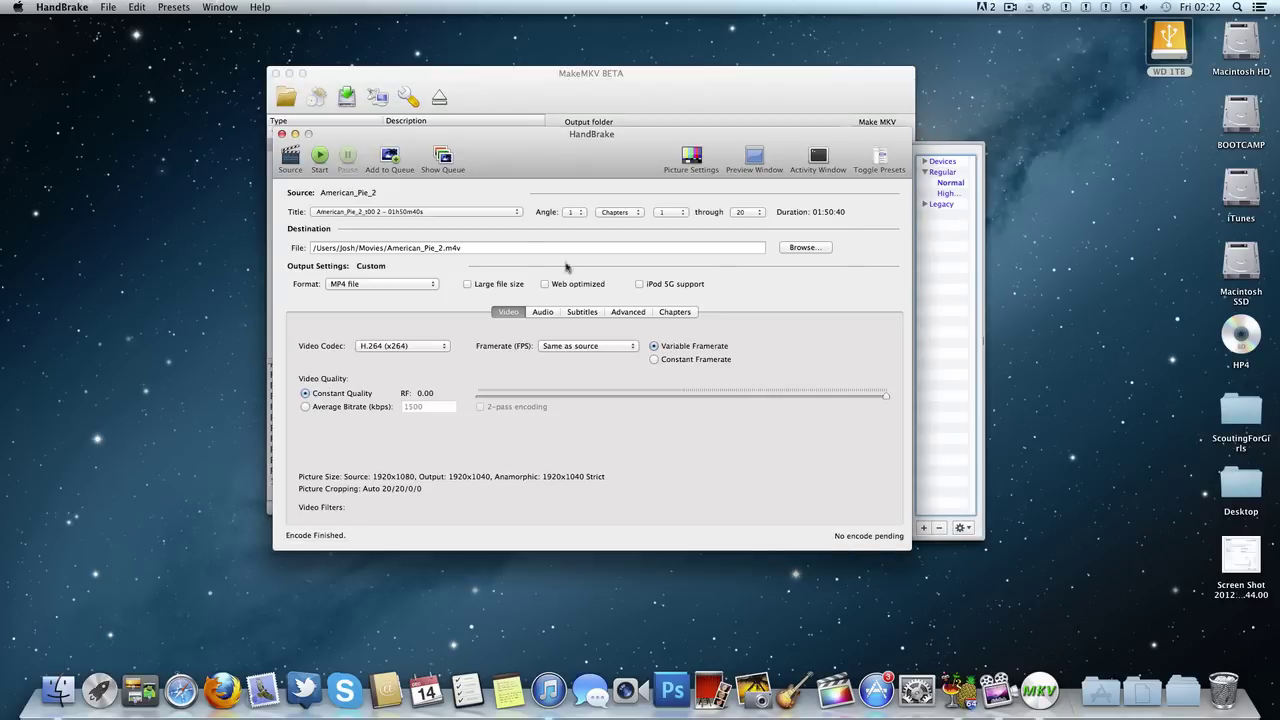
click(289, 168)
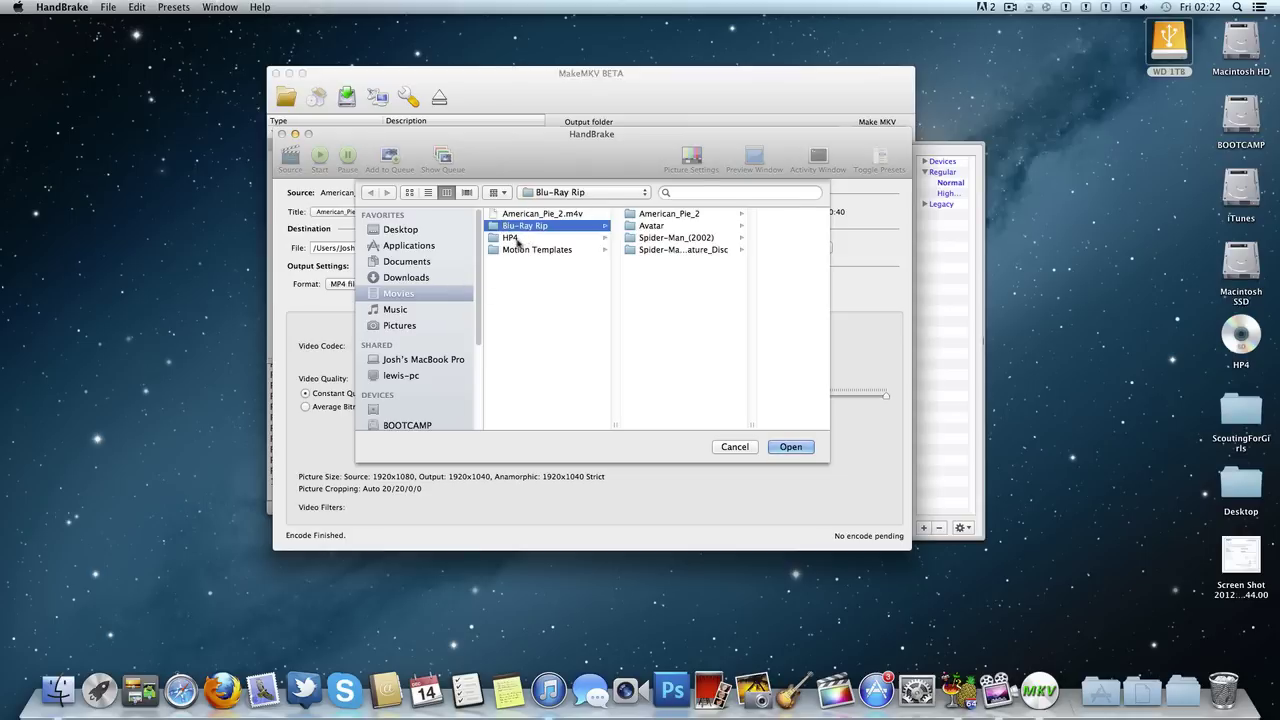
click(511, 239)
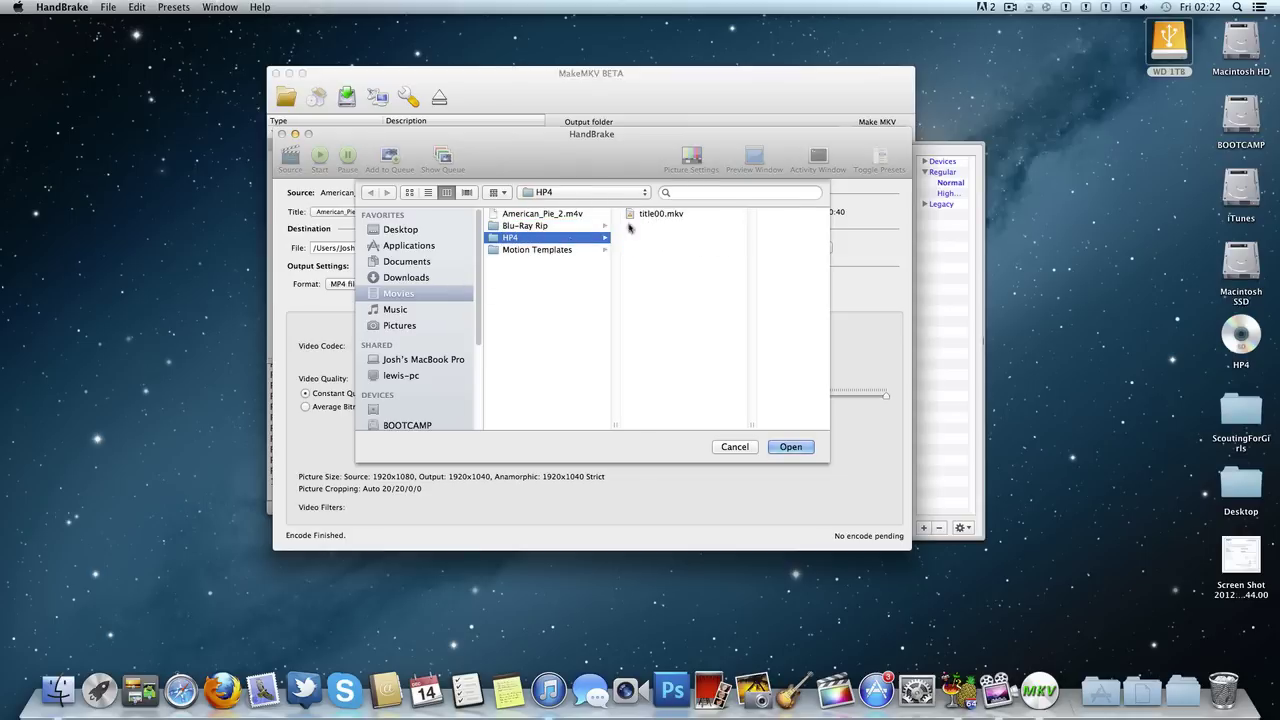
Find title00.mkv in the HP4 folder under Movies in Finder and open it with VLC
click(58, 690)
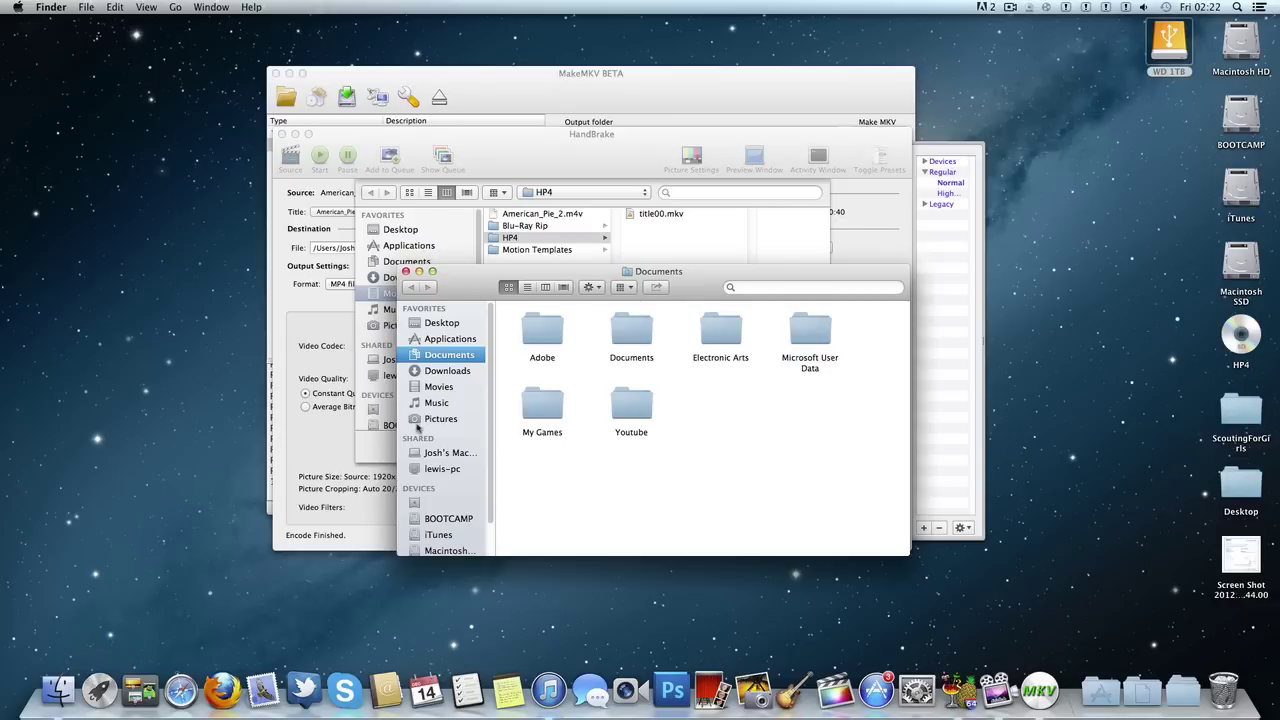
click(439, 387)
double_click(720, 333)
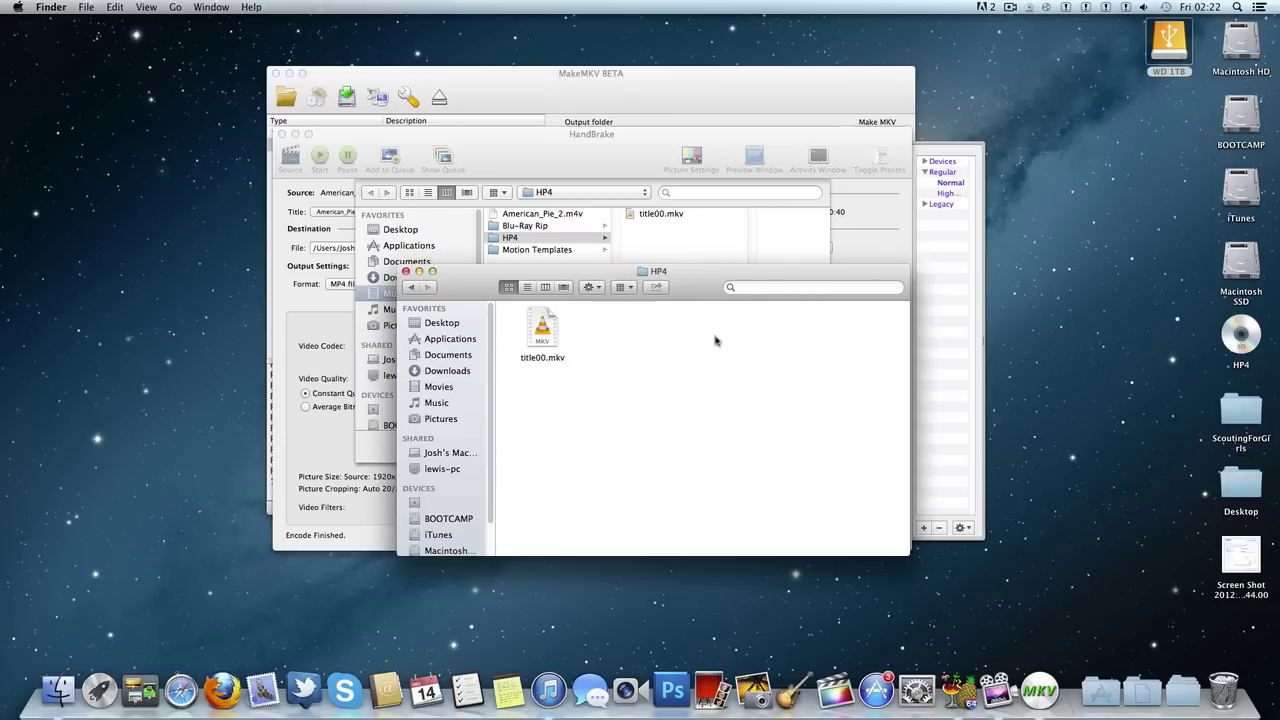
right_click(537, 343)
mouse_move(614, 354)
click(751, 354)
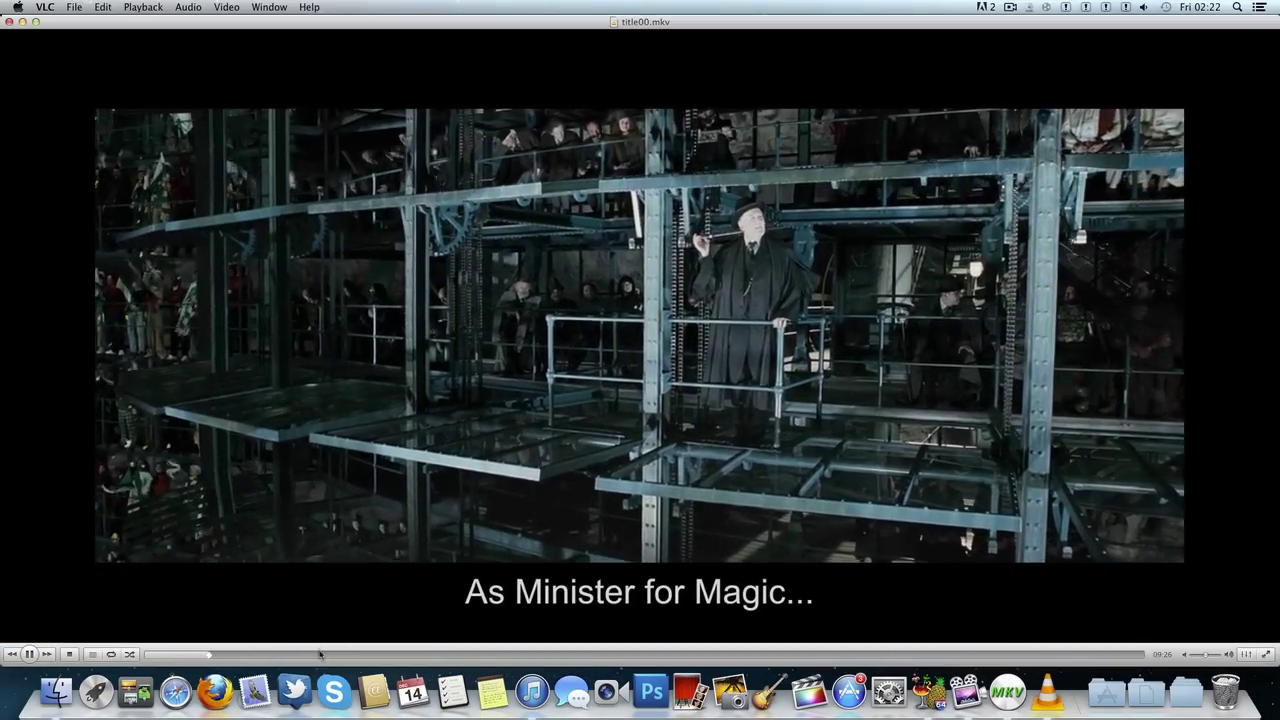
Skip through title00.mkv to several points of the film to check the rip, and close the video
click(323, 654)
click(441, 655)
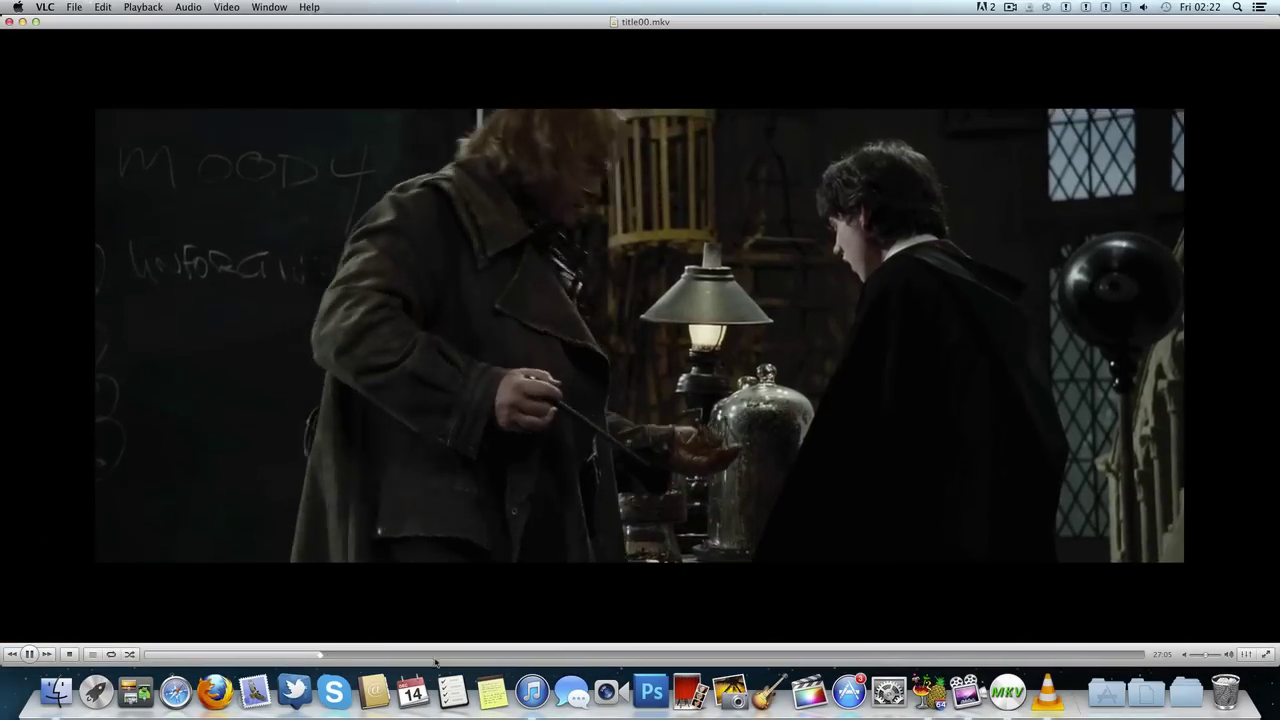
click(513, 655)
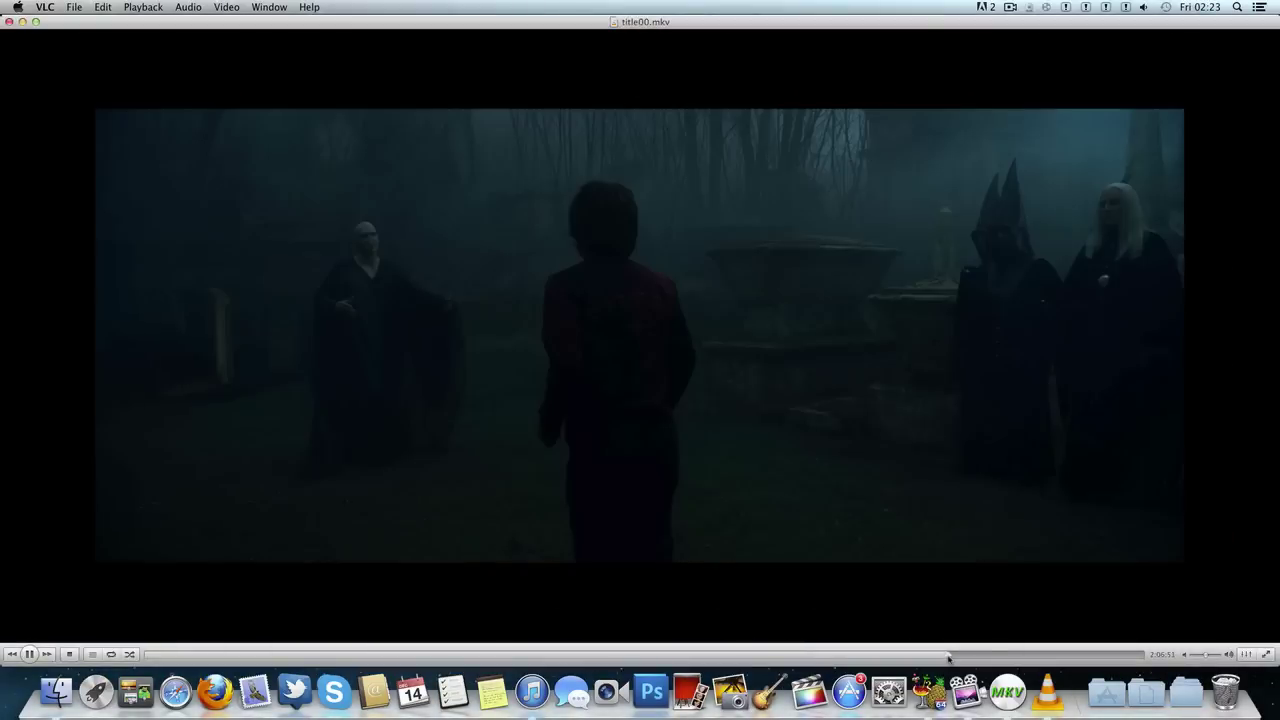
click(1024, 656)
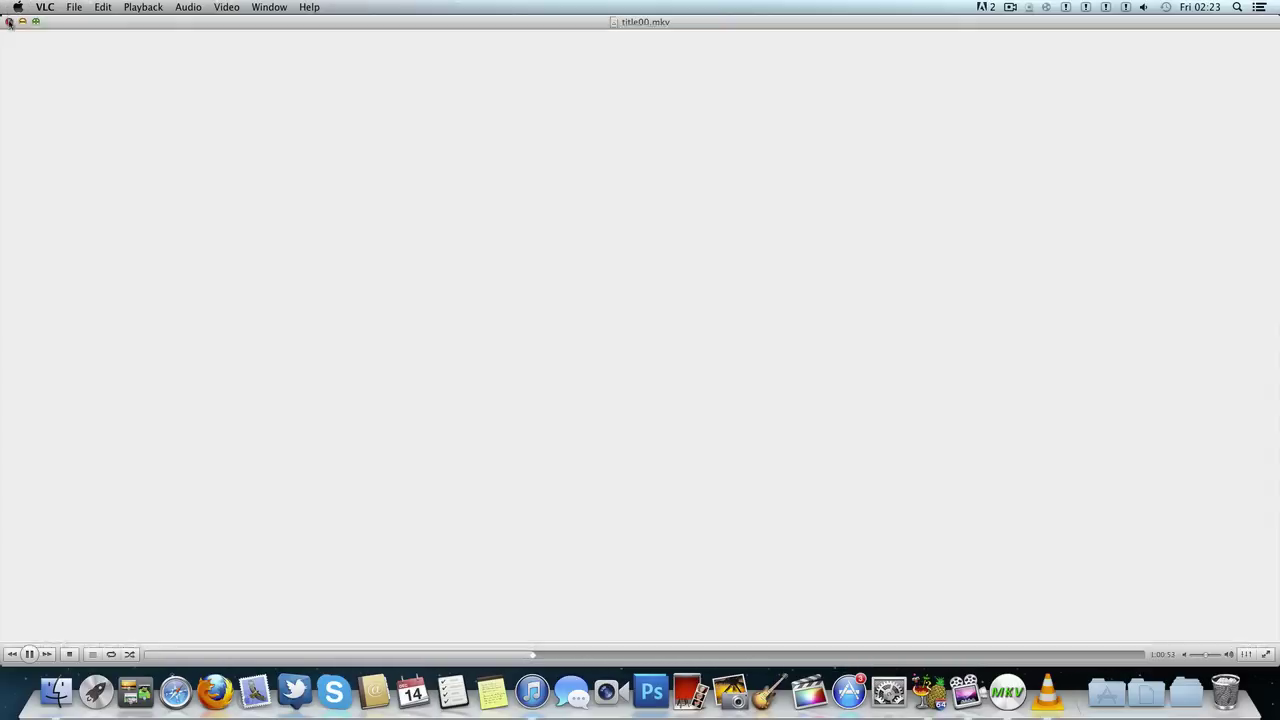
Examine the file info of title00.mkv, including its size, name and extension, and close the info window
right_click(545, 340)
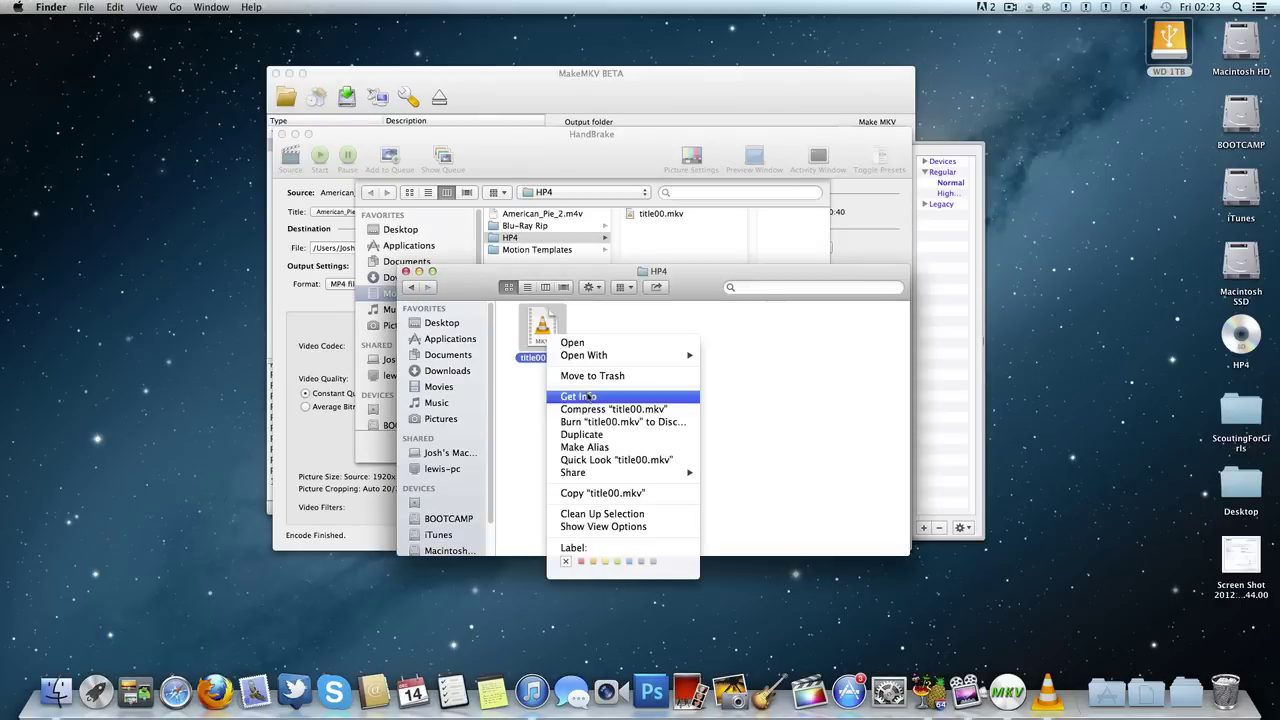
click(580, 396)
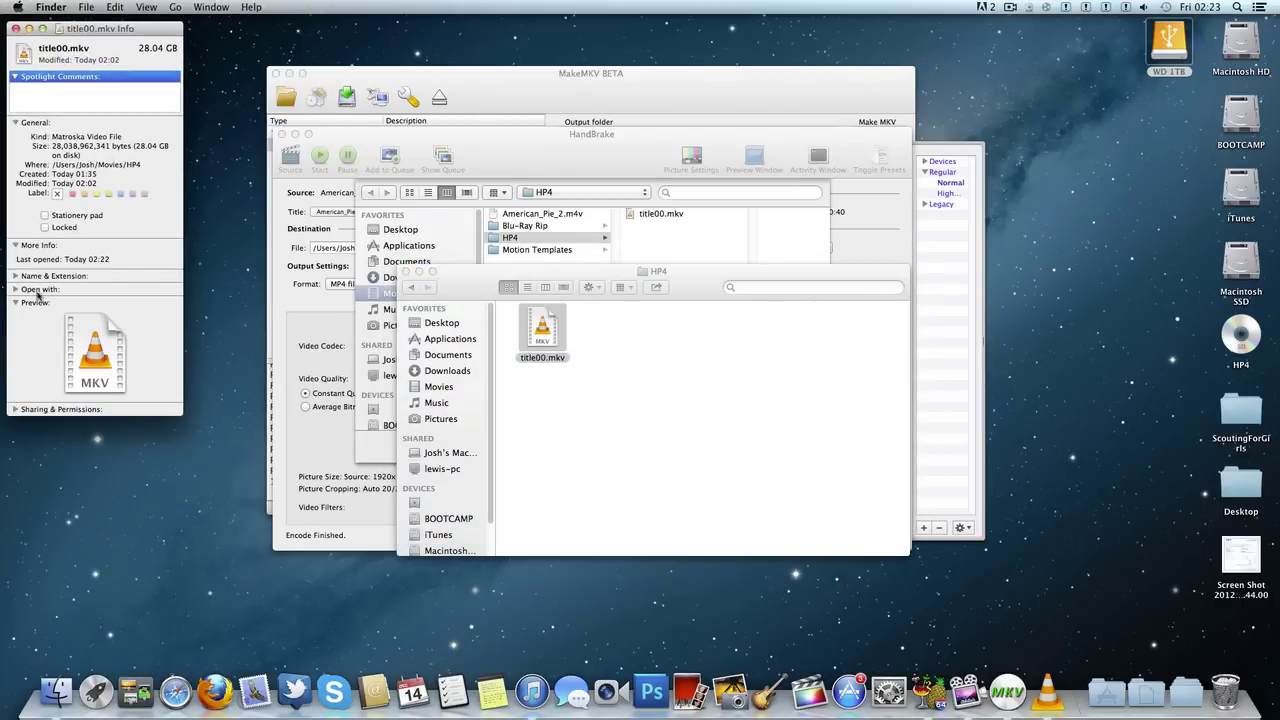
click(16, 276)
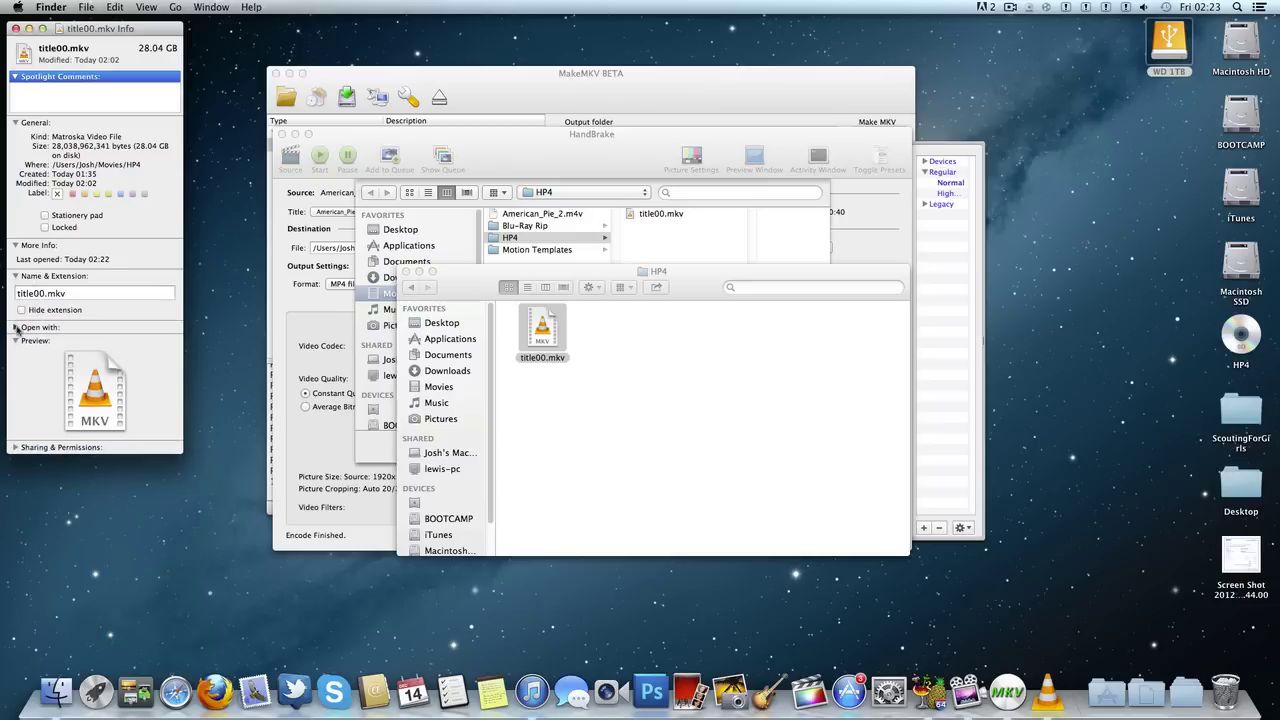
click(16, 327)
click(16, 327)
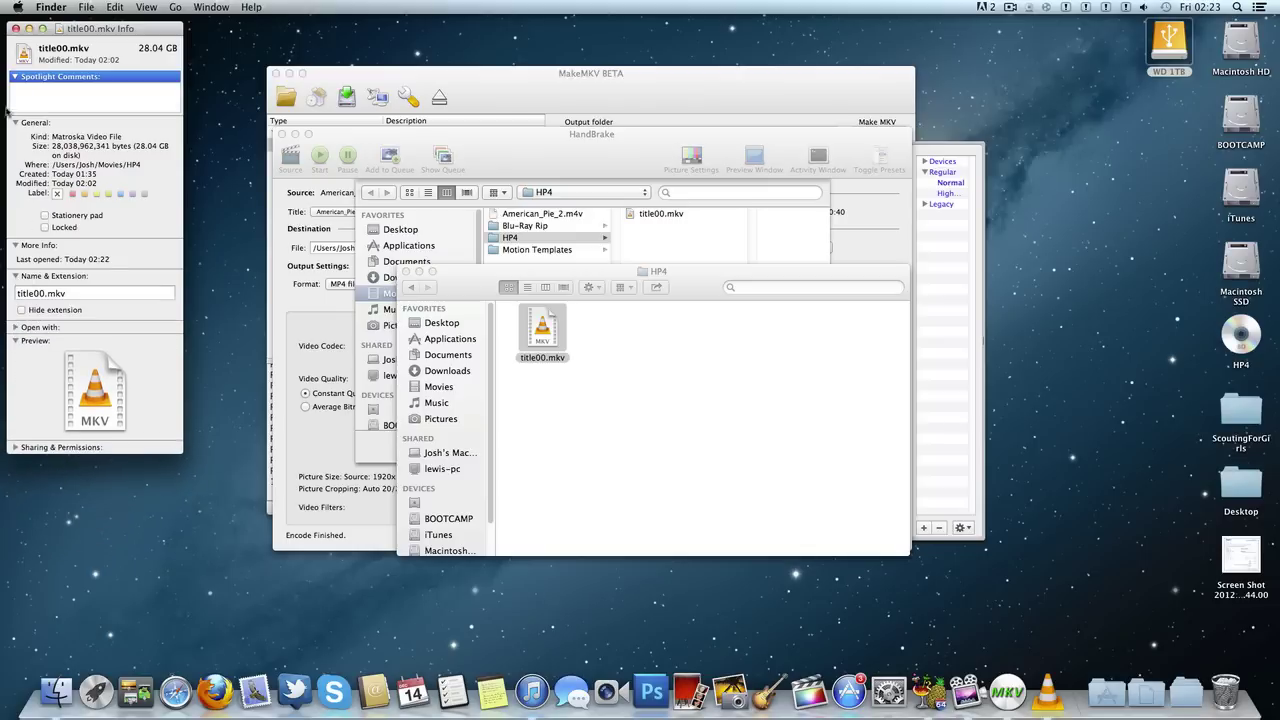
click(15, 28)
drag(730, 480, 567, 366)
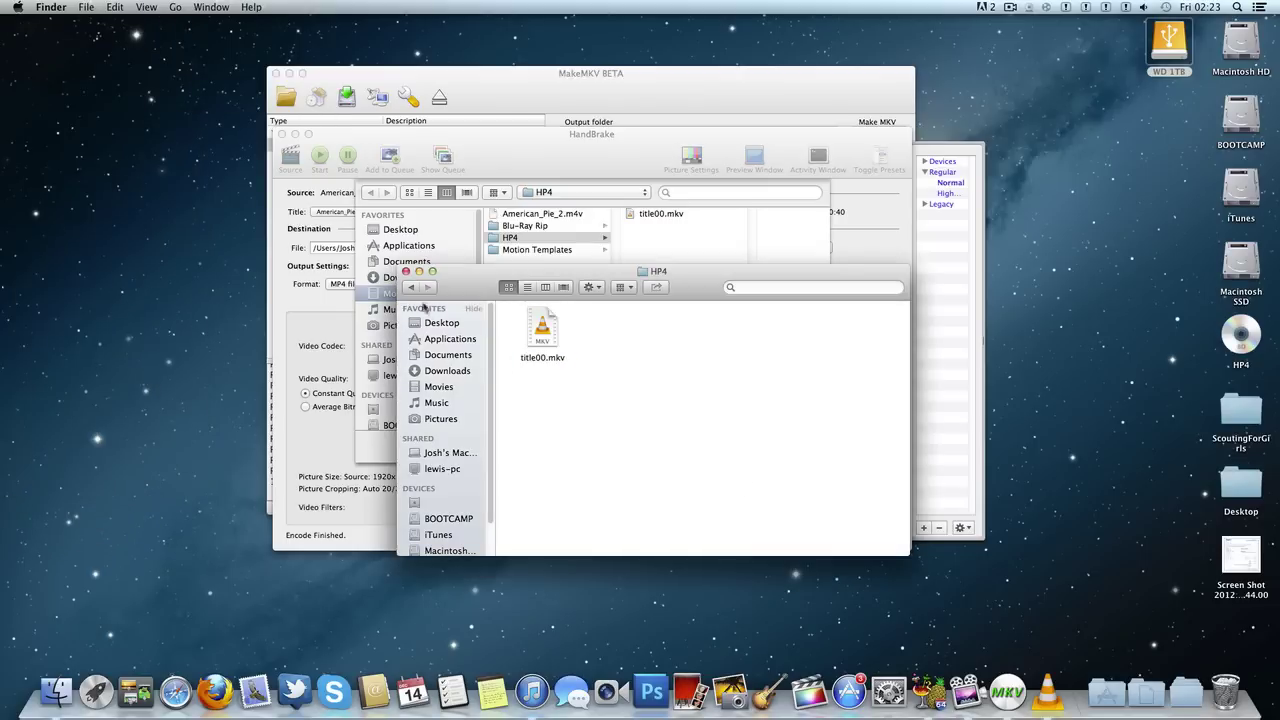
Load title00.mkv from the HP4 folder as the HandBrake source and set its English audio track's bitrate to 320
click(406, 272)
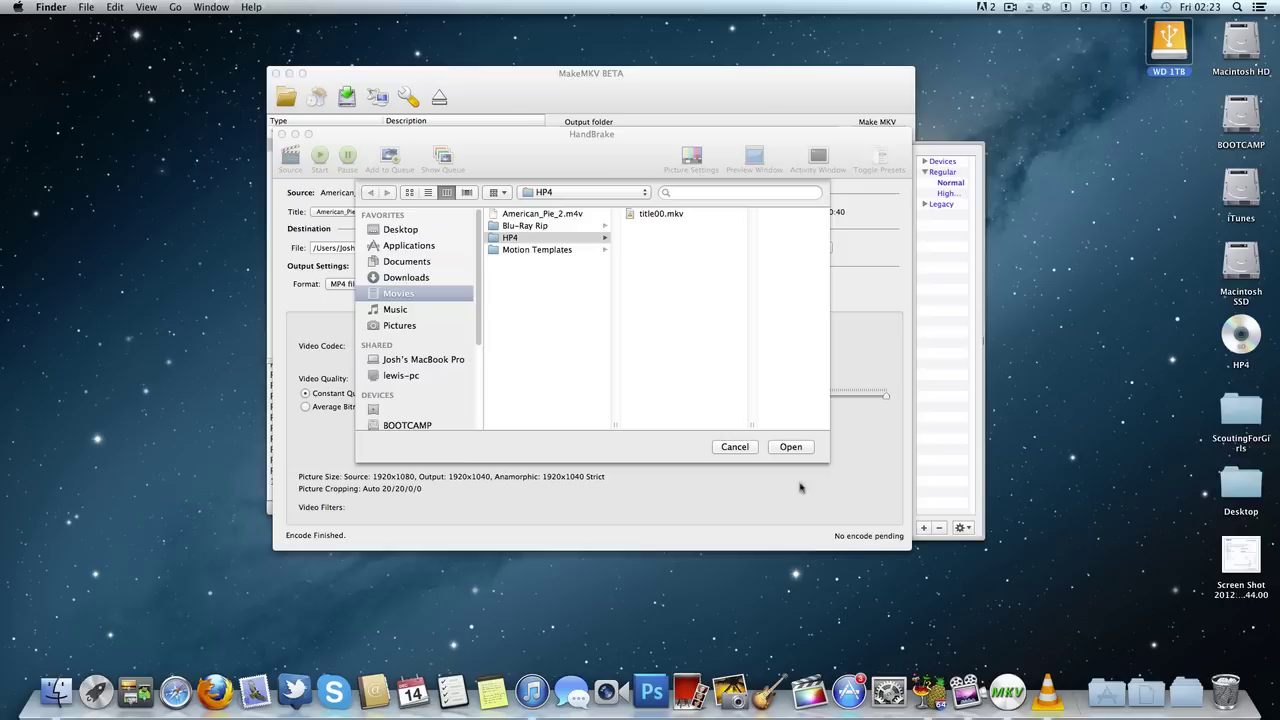
double_click(658, 214)
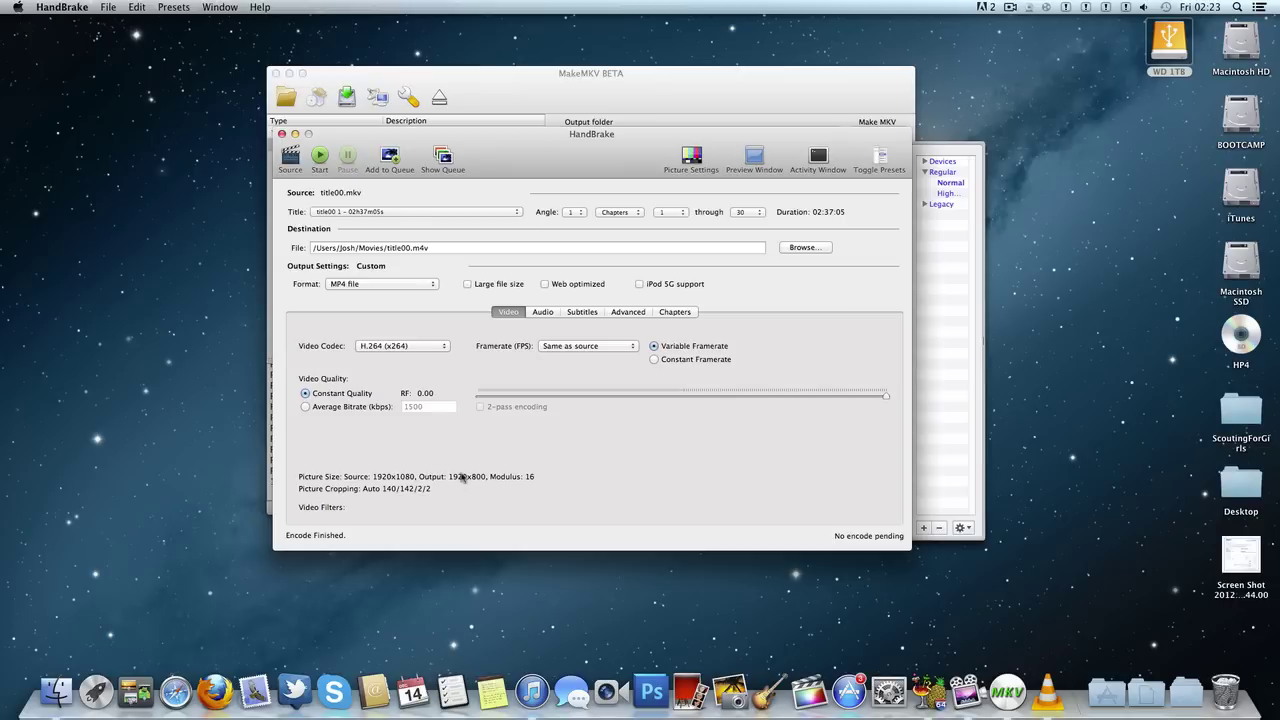
click(542, 313)
click(786, 366)
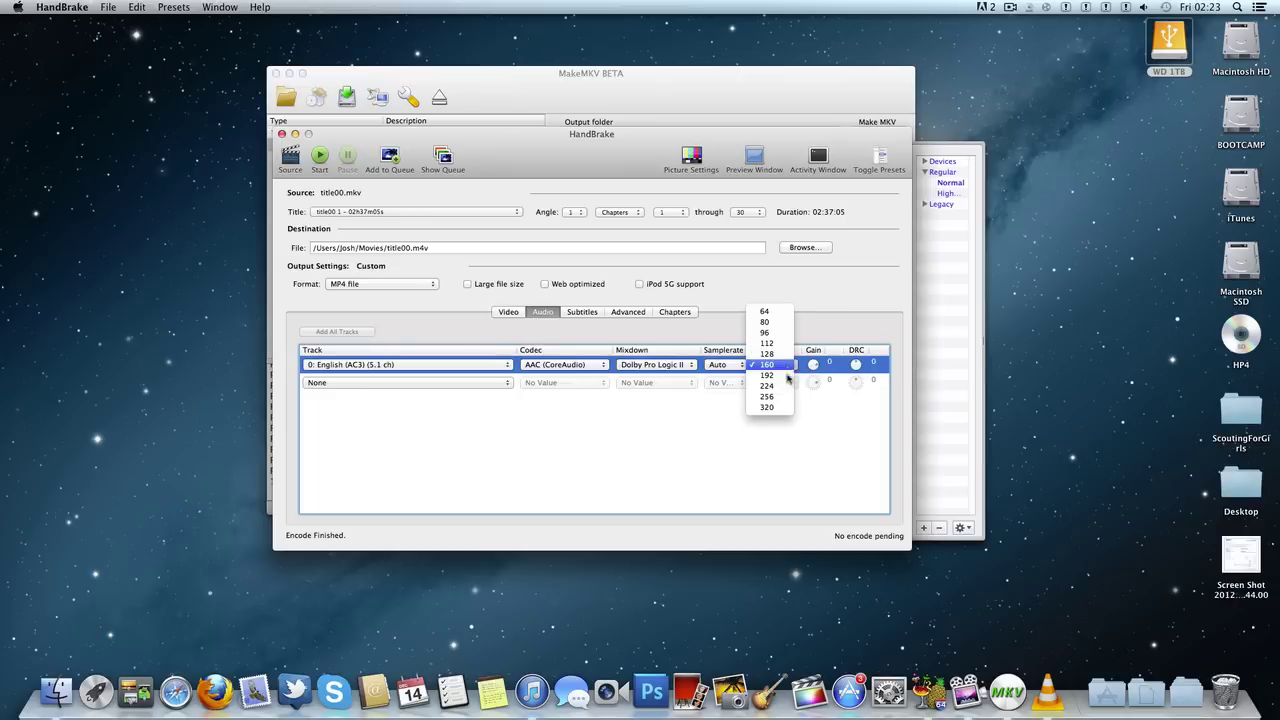
click(768, 406)
Set the video's constant quality to RF 10.25 and start encoding title00.m4v
click(512, 314)
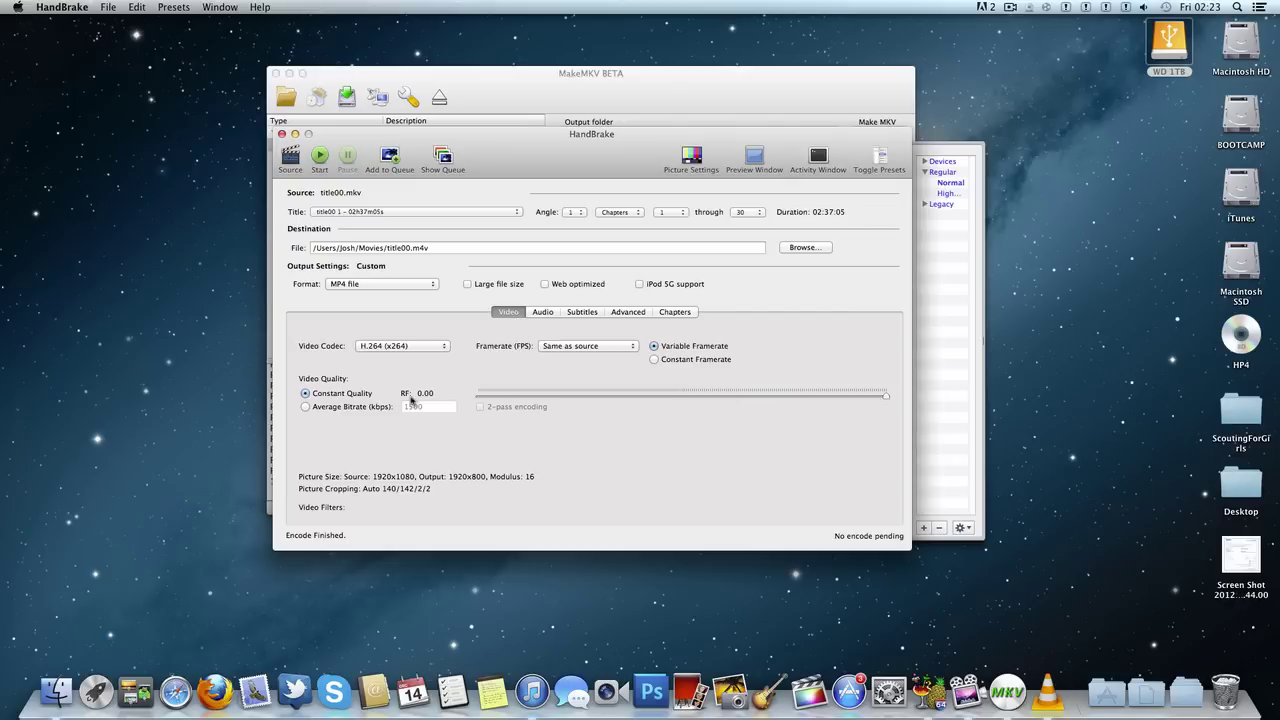
drag(885, 400, 803, 417)
click(328, 158)
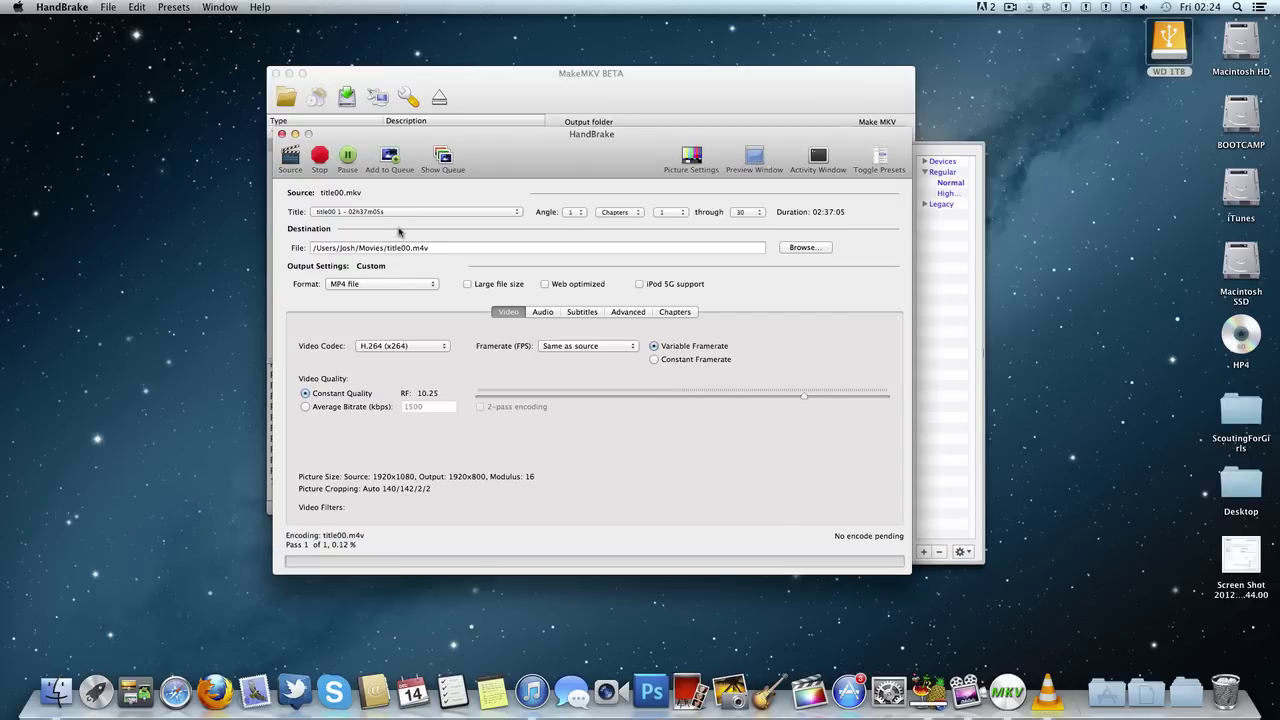
Minimise the HandBrake window and quit MakeMKV
click(295, 134)
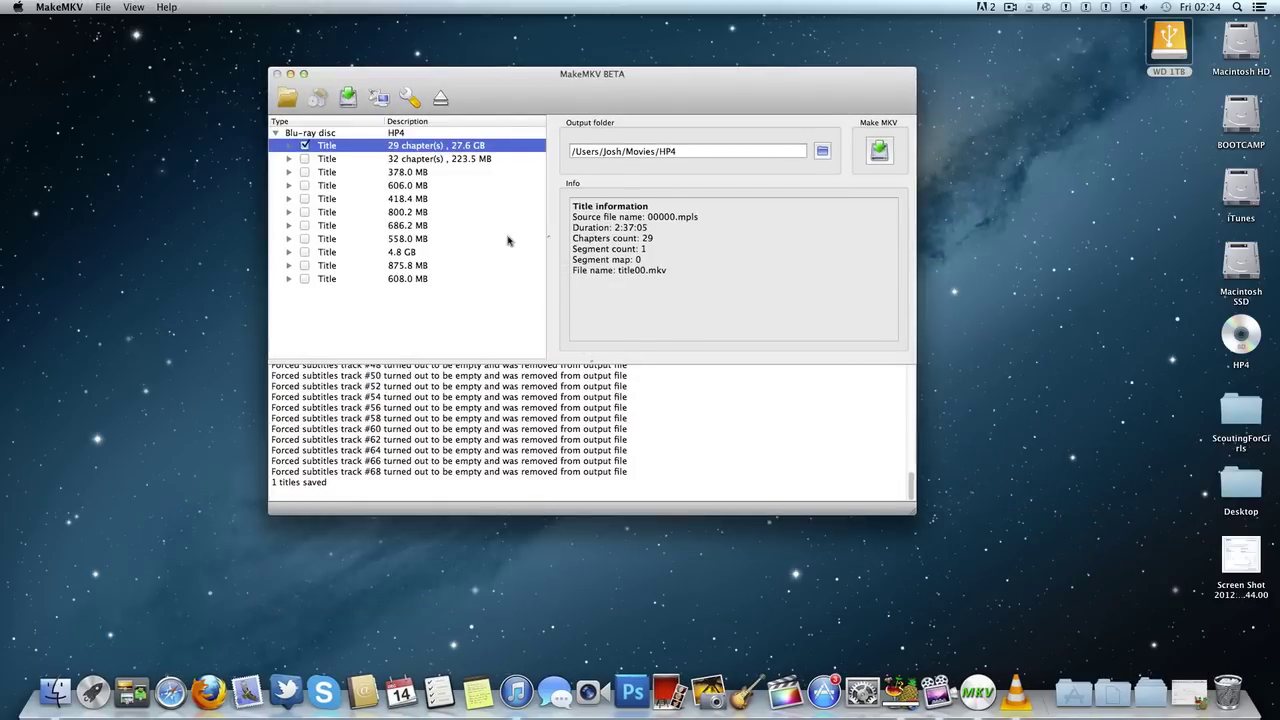
key(cmd+q)
drag(747, 361, 6, 600)
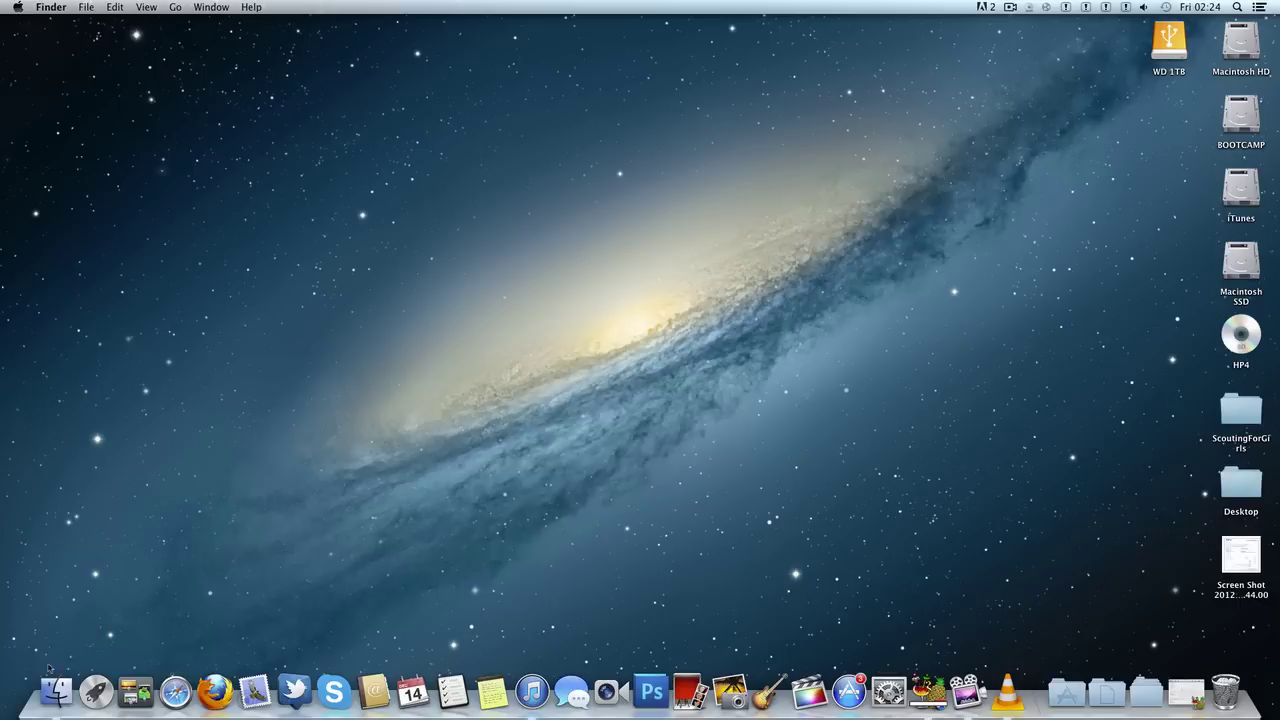
Look through the Movies folder and its Blu-Ray Rip subfolder in Finder, and preview American_Pie_2.m4v to check its file details
click(56, 690)
click(438, 387)
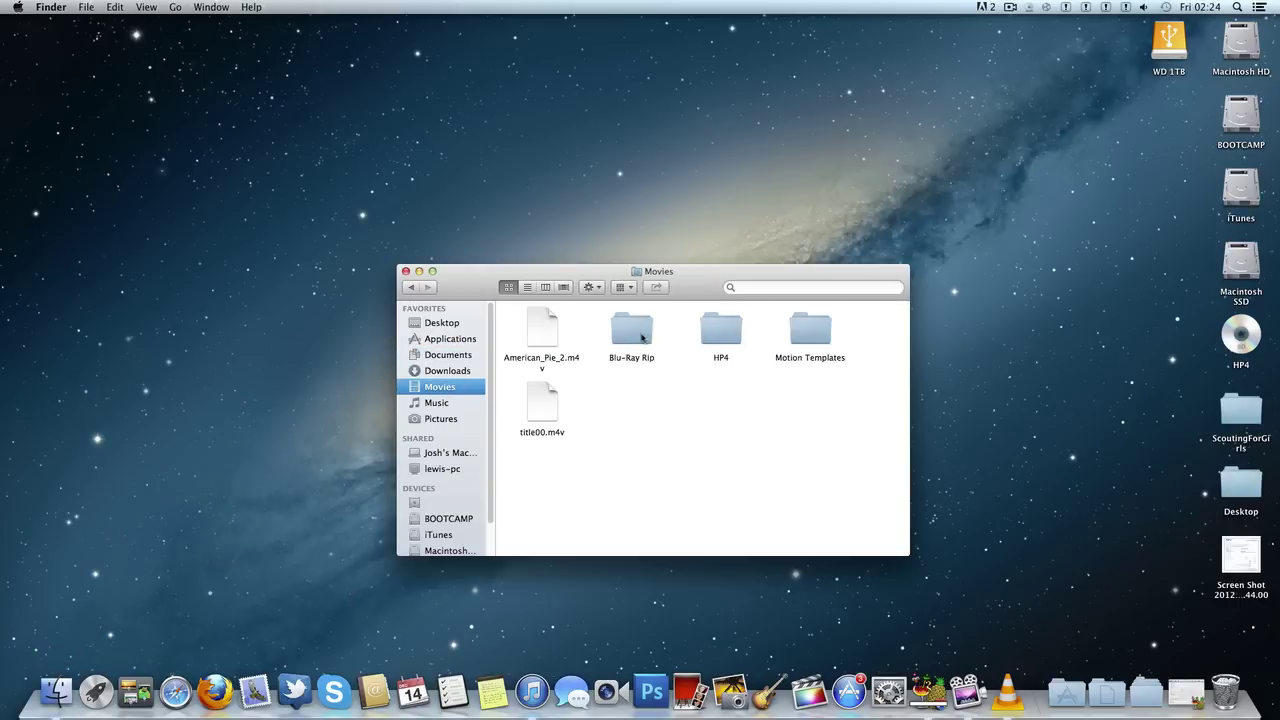
double_click(642, 337)
click(411, 288)
click(560, 340)
key(space)
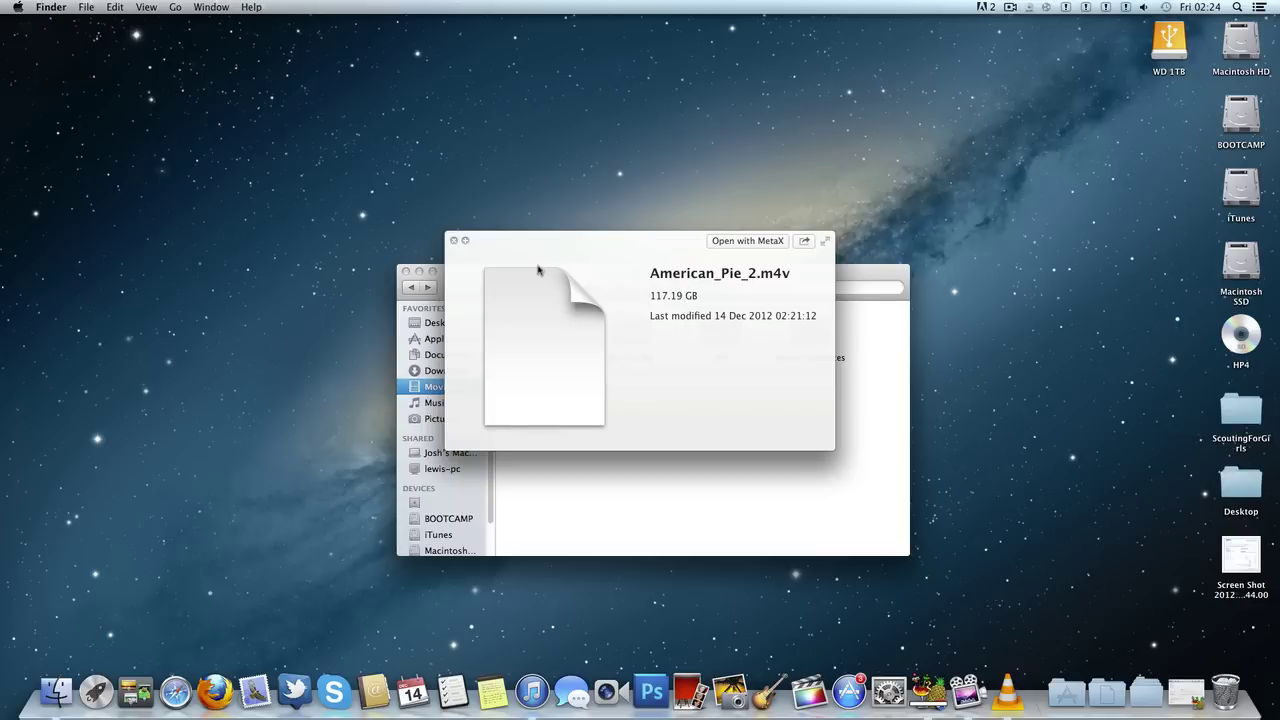
key(space)
key(space)
key(space)
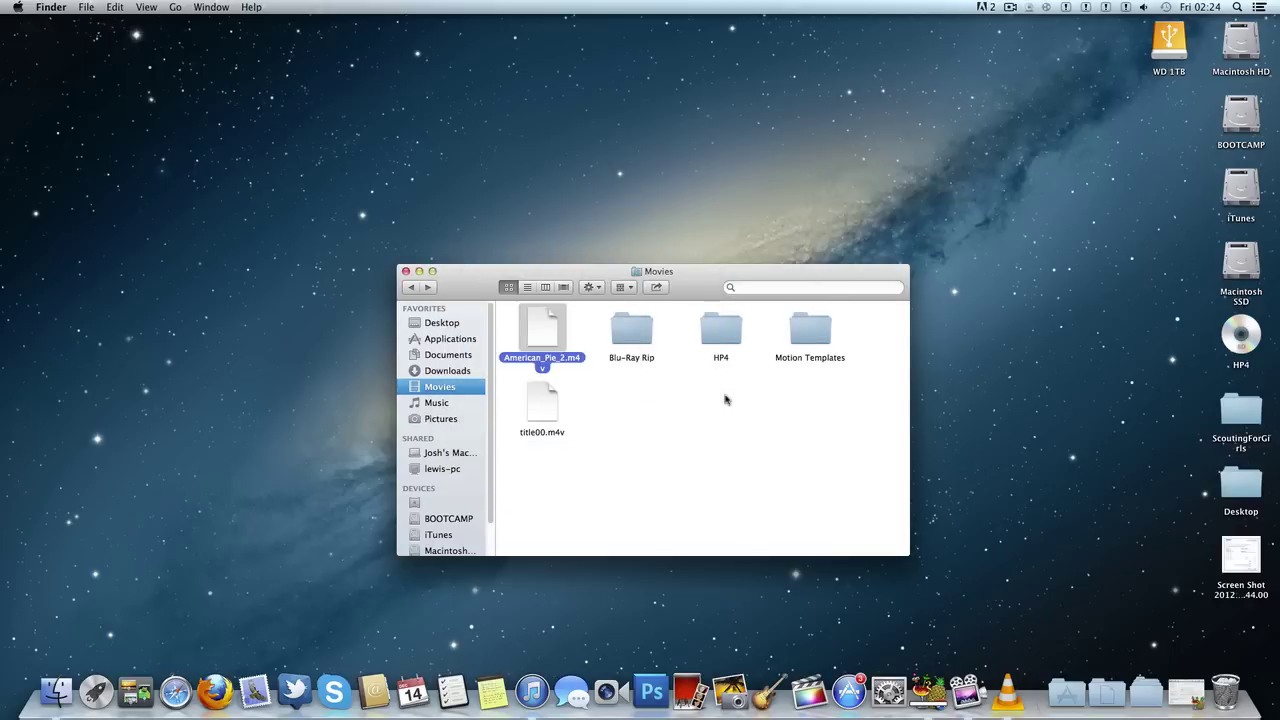
drag(717, 398, 676, 401)
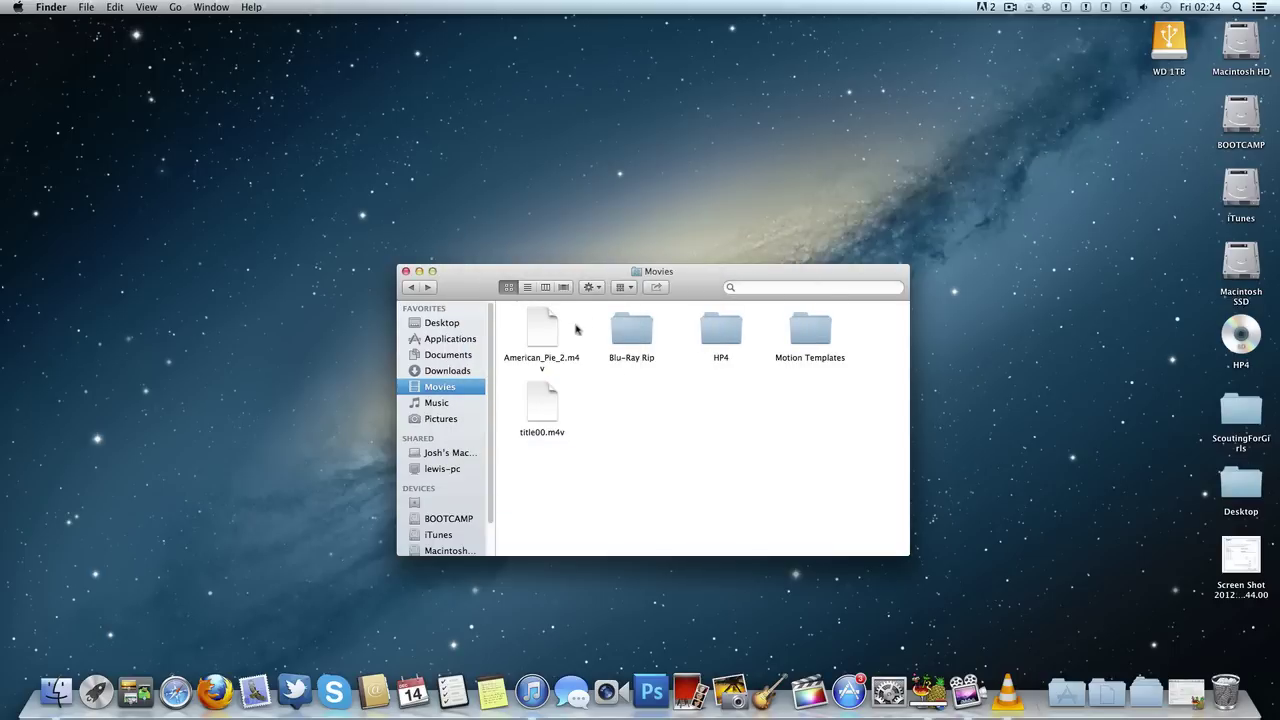
Switch to iTunes and examine the iCloud status of the songs on The Light Between Us
click(532, 691)
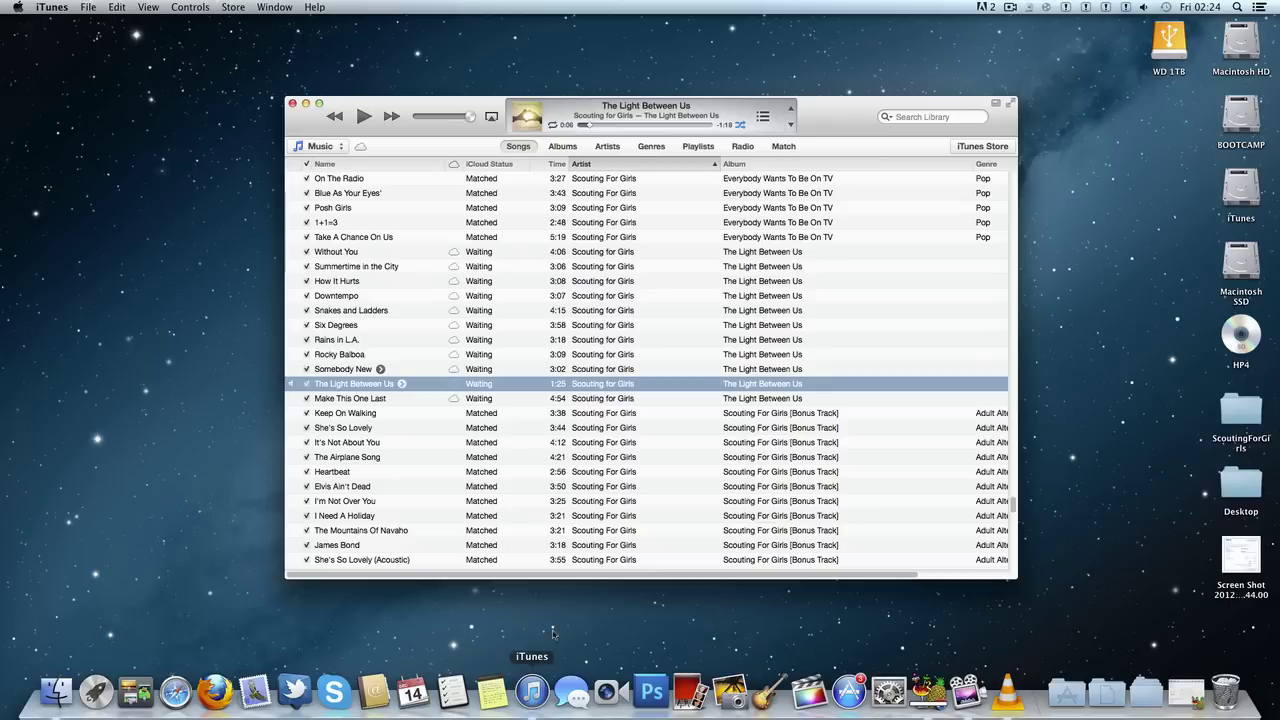
click(503, 257)
shift+click(565, 397)
click(536, 299)
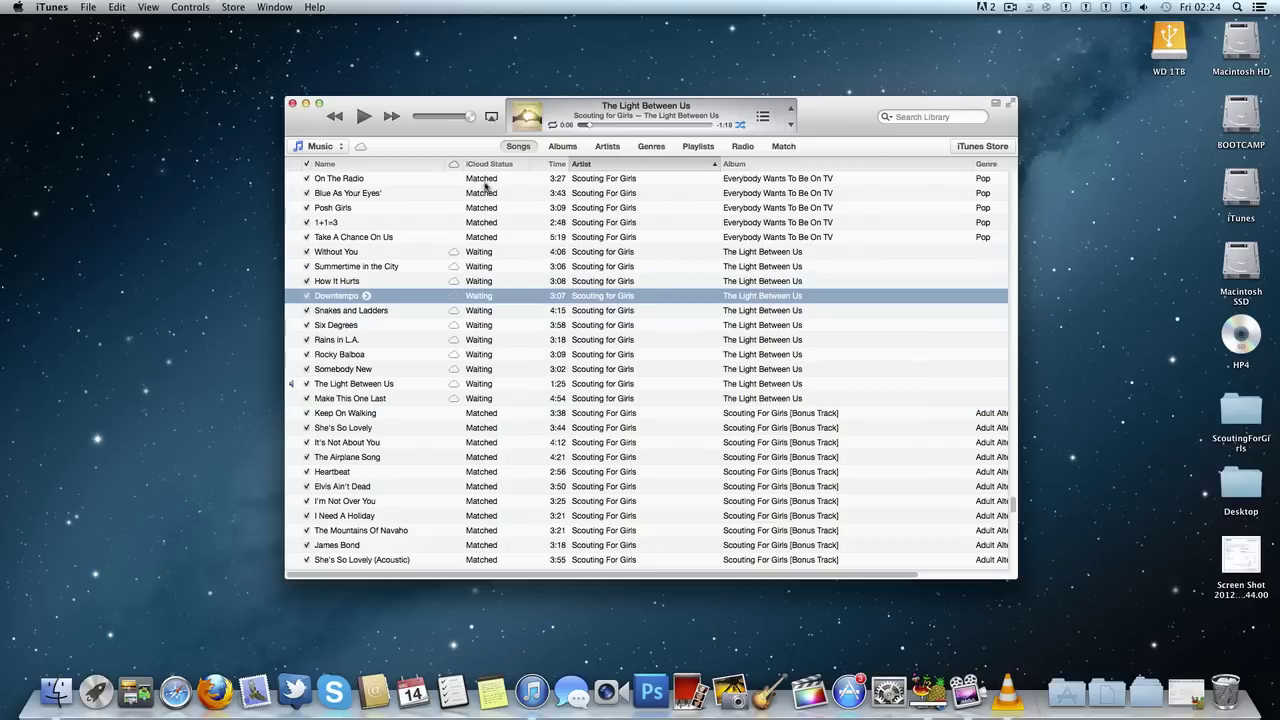
Show the iTunes movie library and browse the whole collection to examine the films' cover artwork and titles
click(327, 146)
click(336, 166)
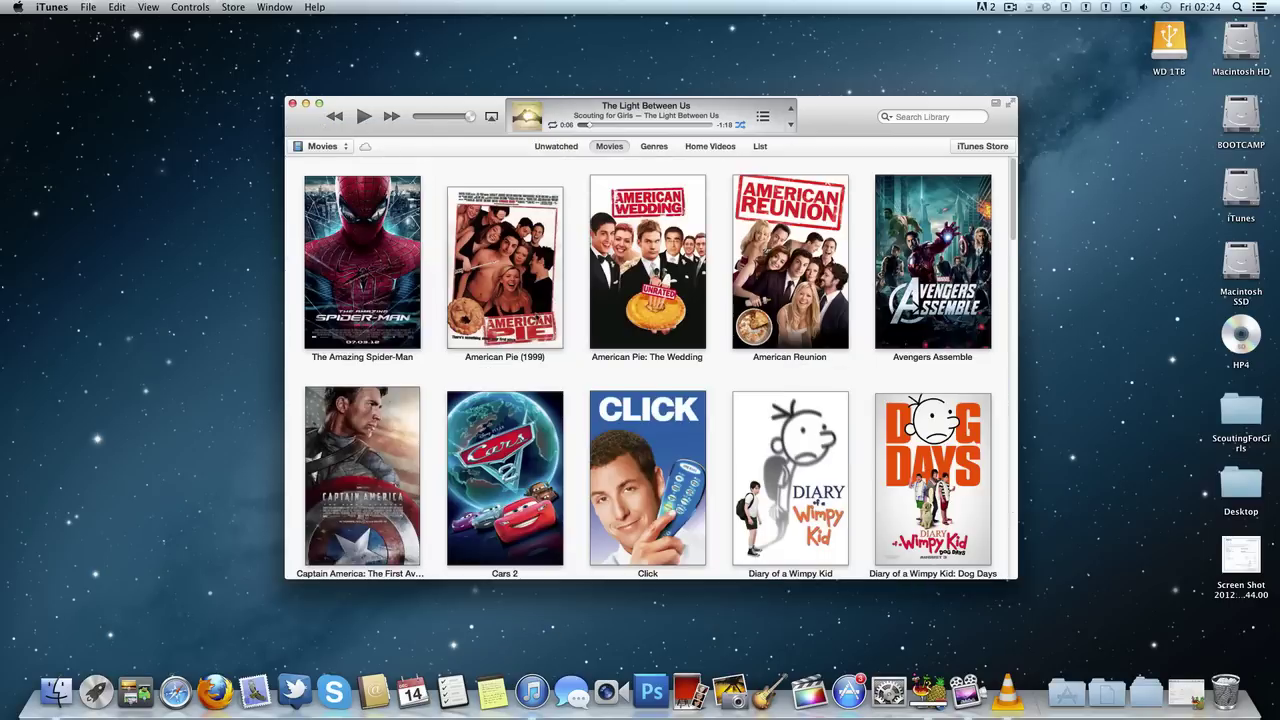
scroll(567, 338, down, 5)
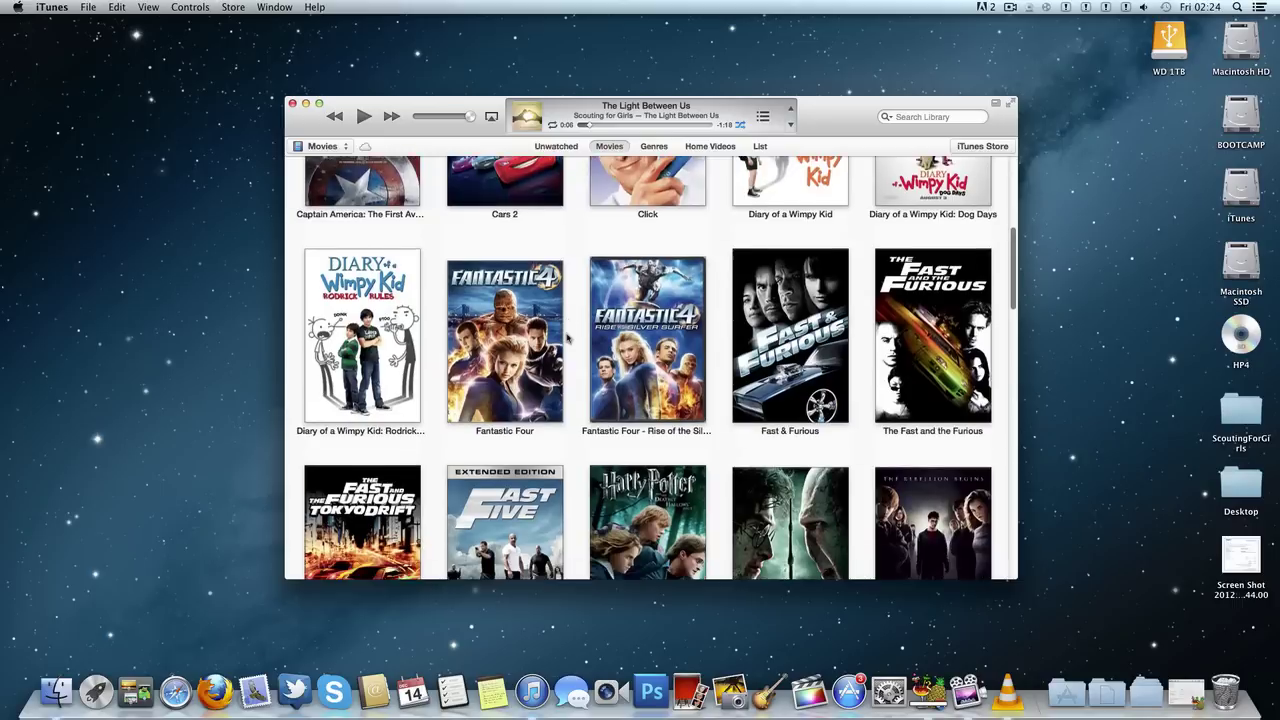
scroll(567, 338, down, 12)
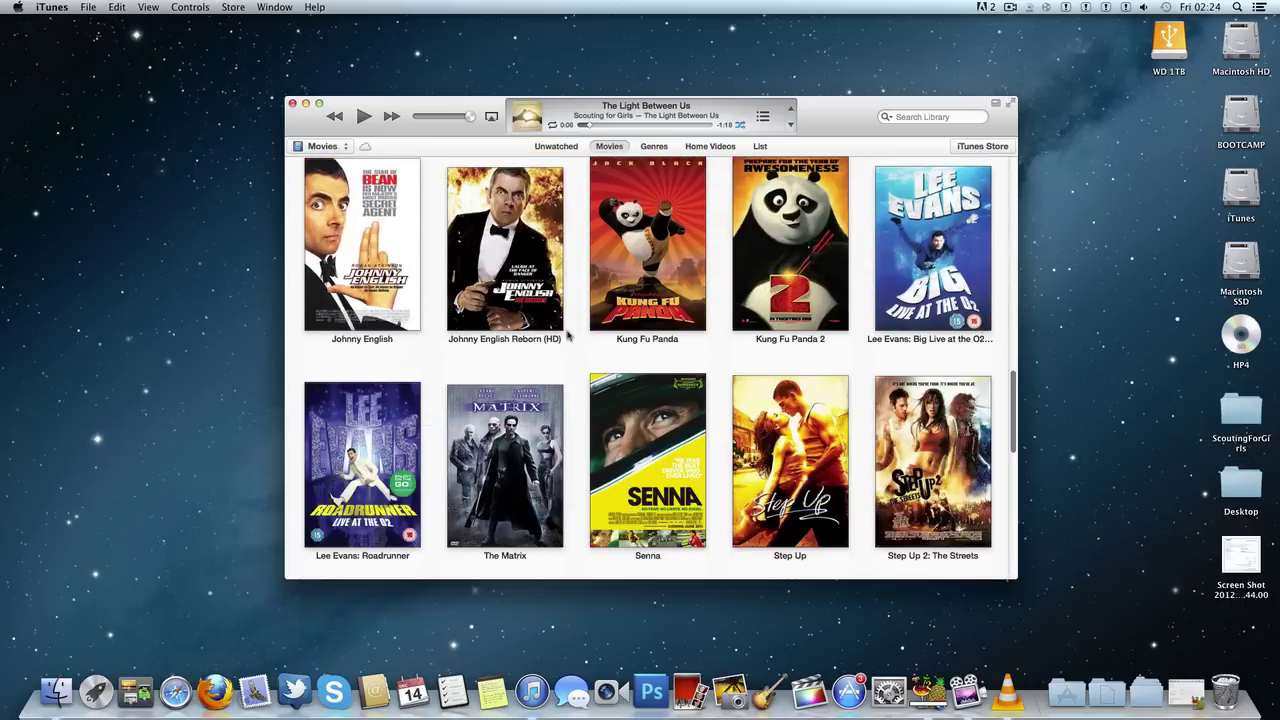
scroll(567, 338, down, 7)
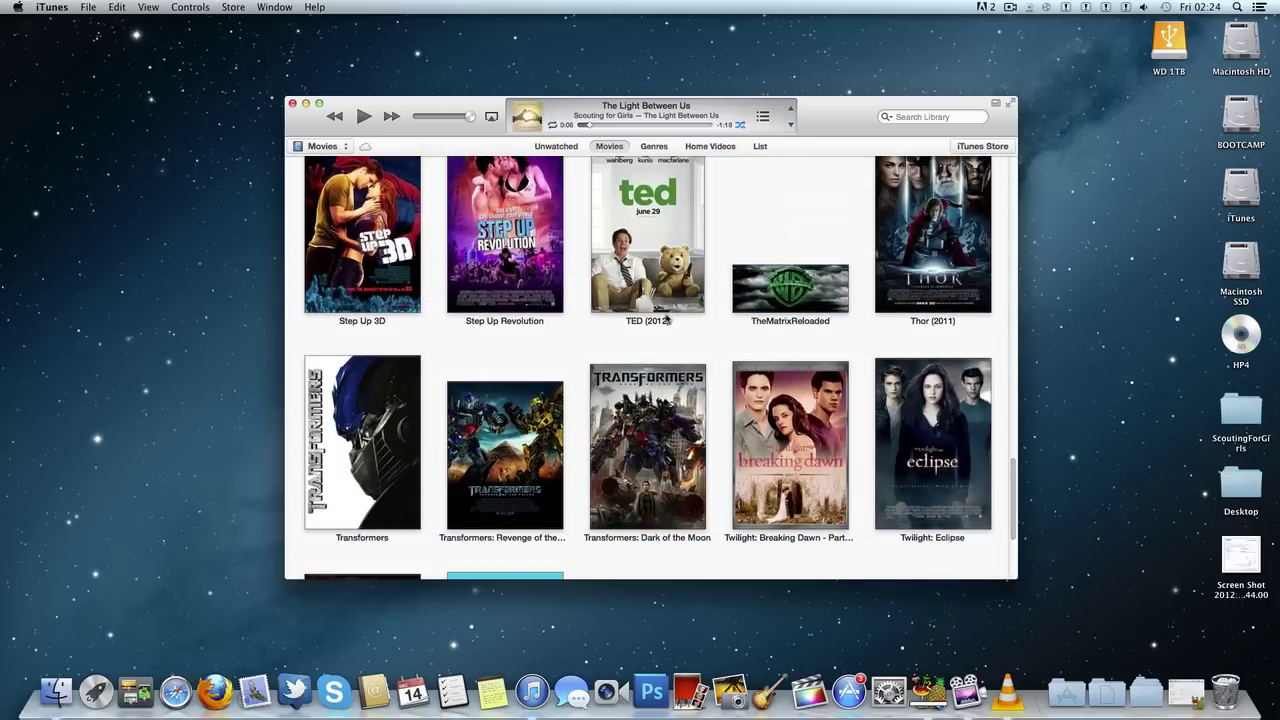
scroll(666, 318, down, 4)
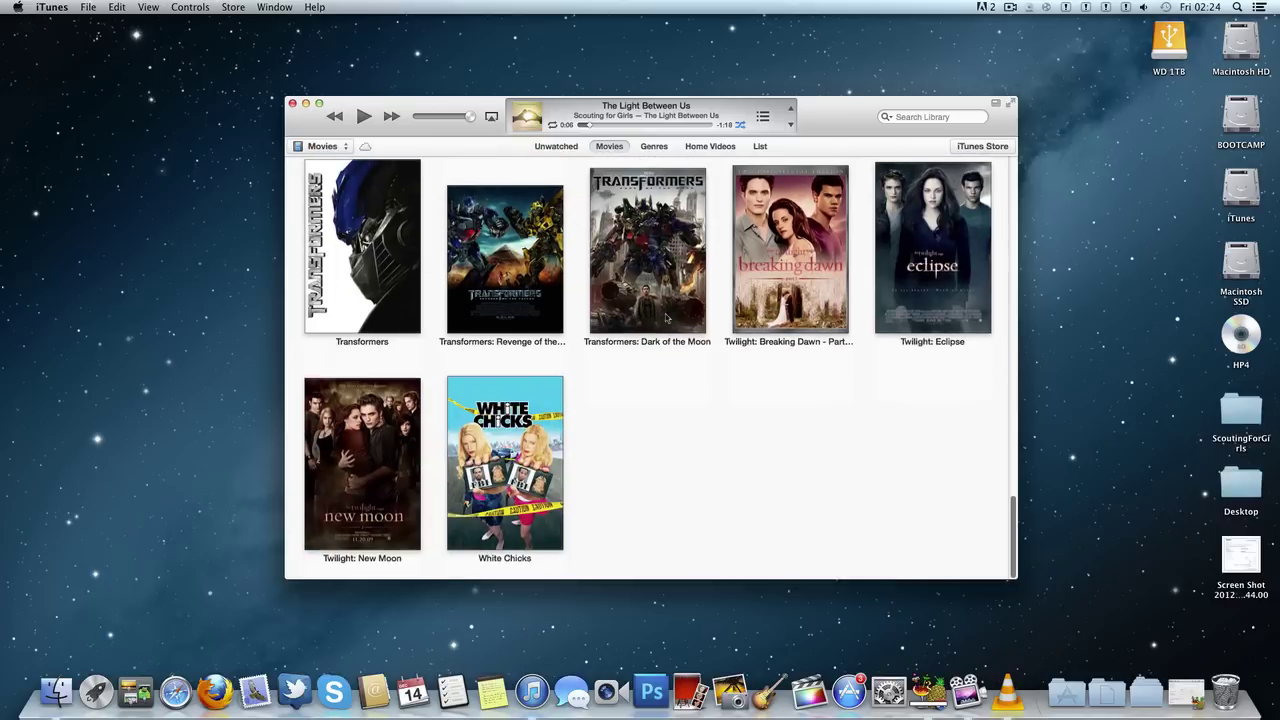
scroll(665, 316, up, 3)
scroll(665, 316, up, 10)
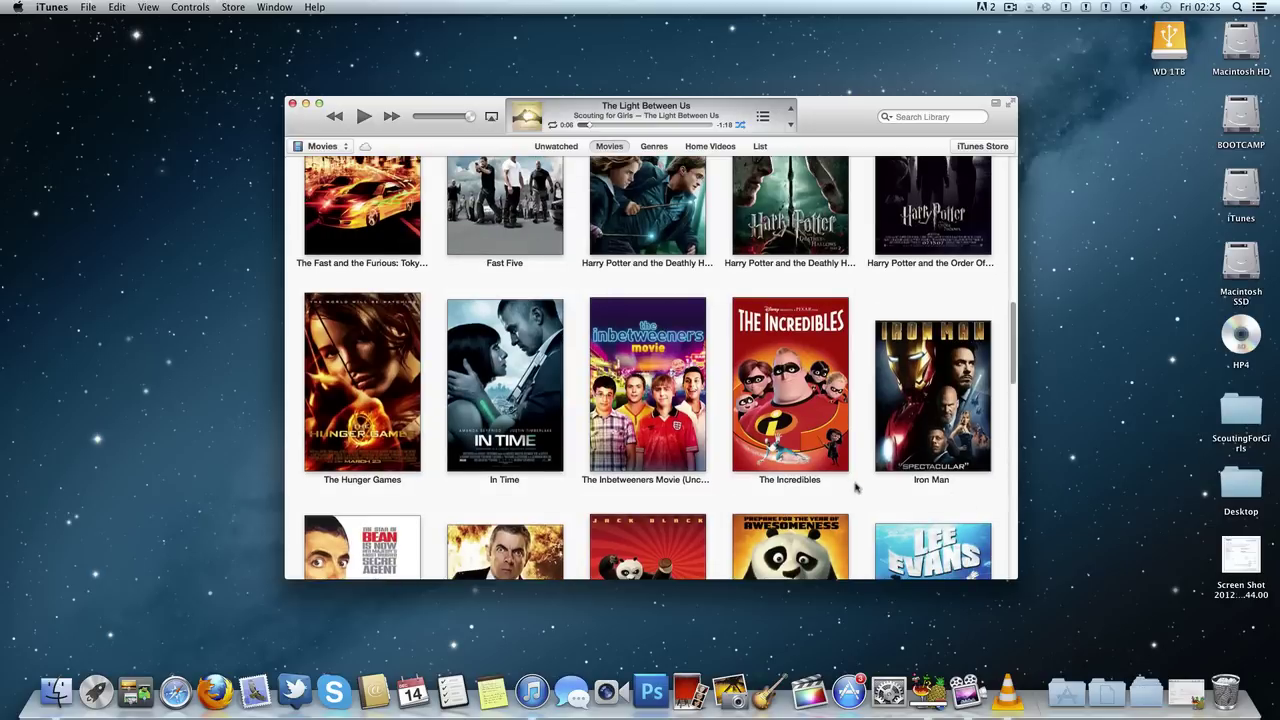
scroll(850, 488, up, 2)
Launch MetaX from the Applications folder and move its window fully into view
click(1067, 692)
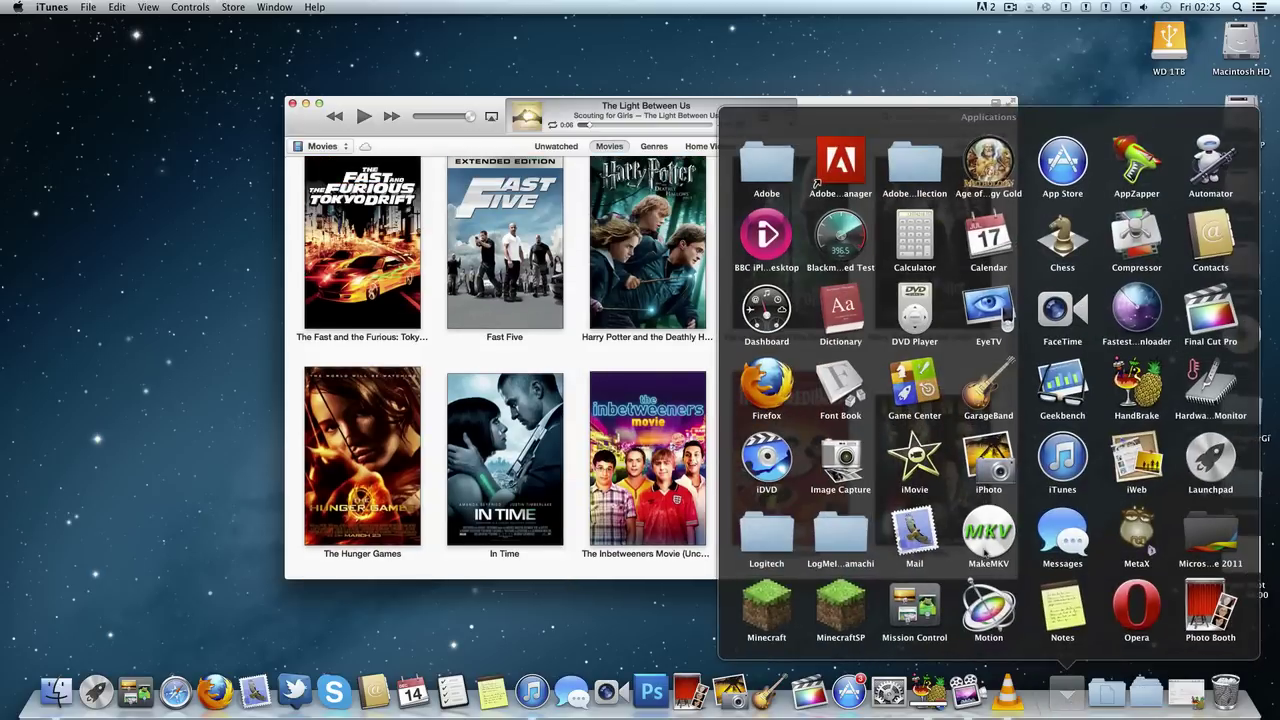
scroll(1018, 527, down, 5)
click(1138, 325)
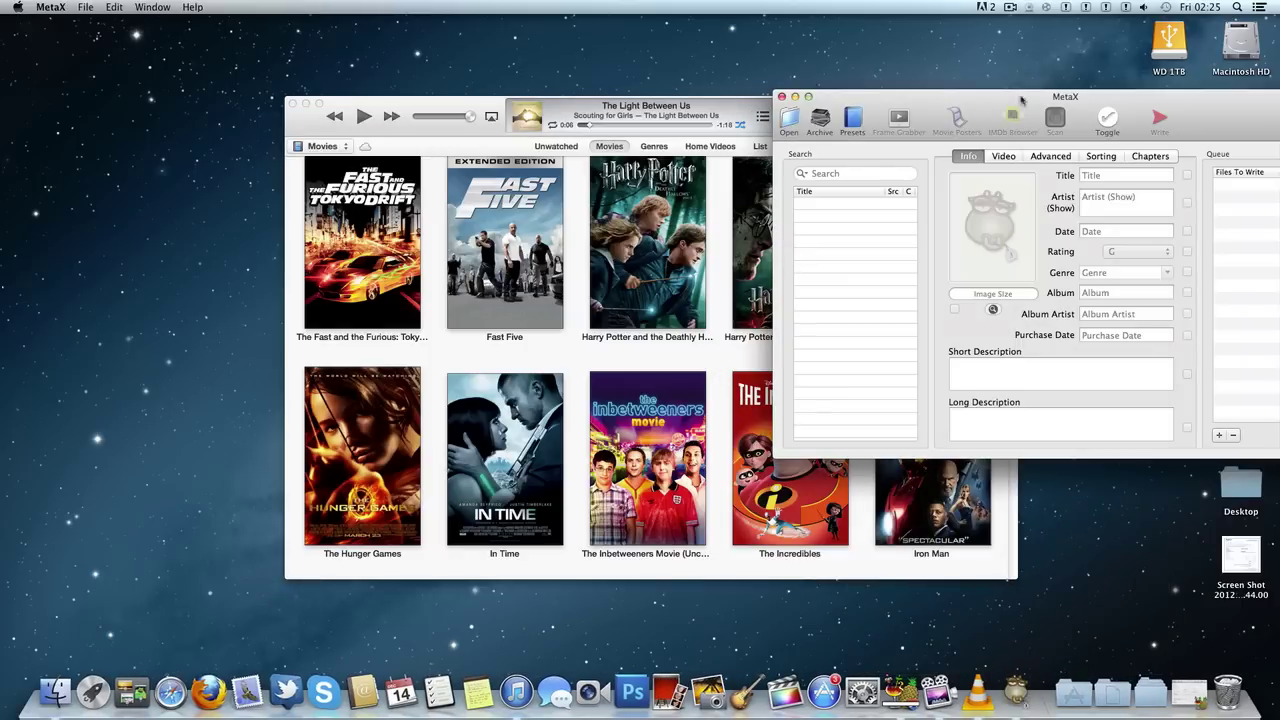
drag(921, 97, 613, 118)
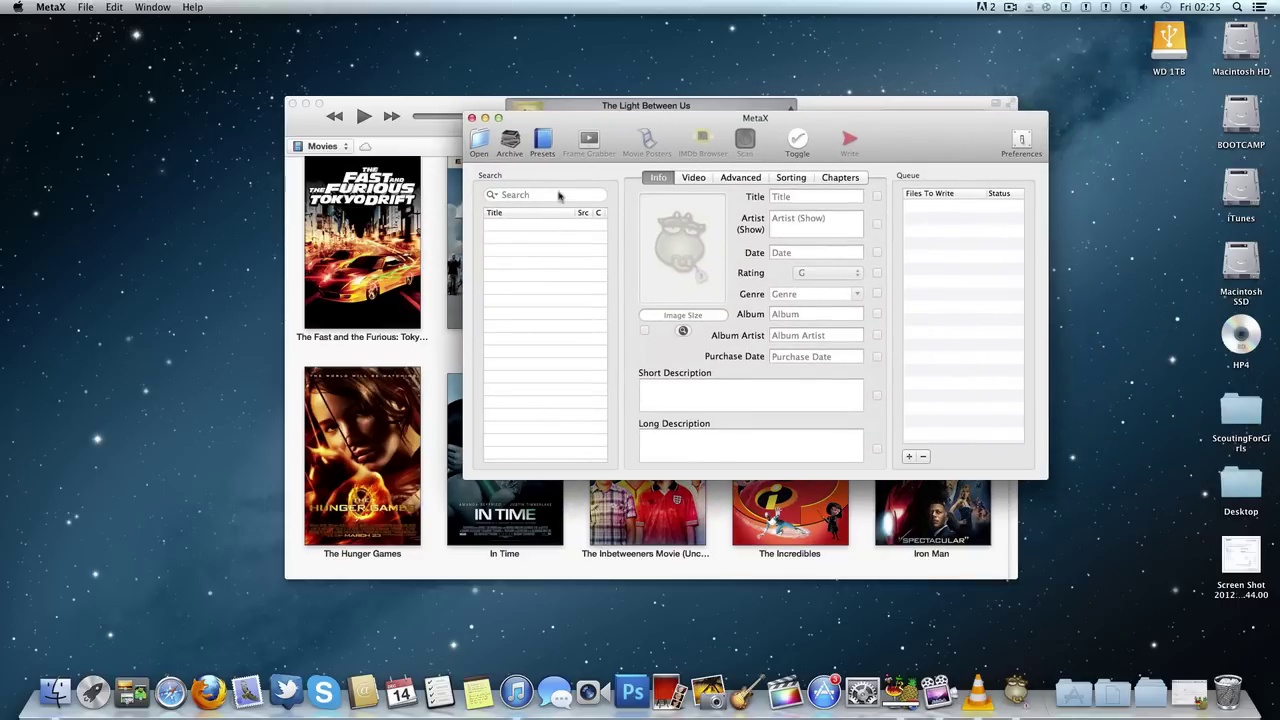
Open American_Pie_2.m4v from the Movies folder in MetaX as a movie
click(476, 142)
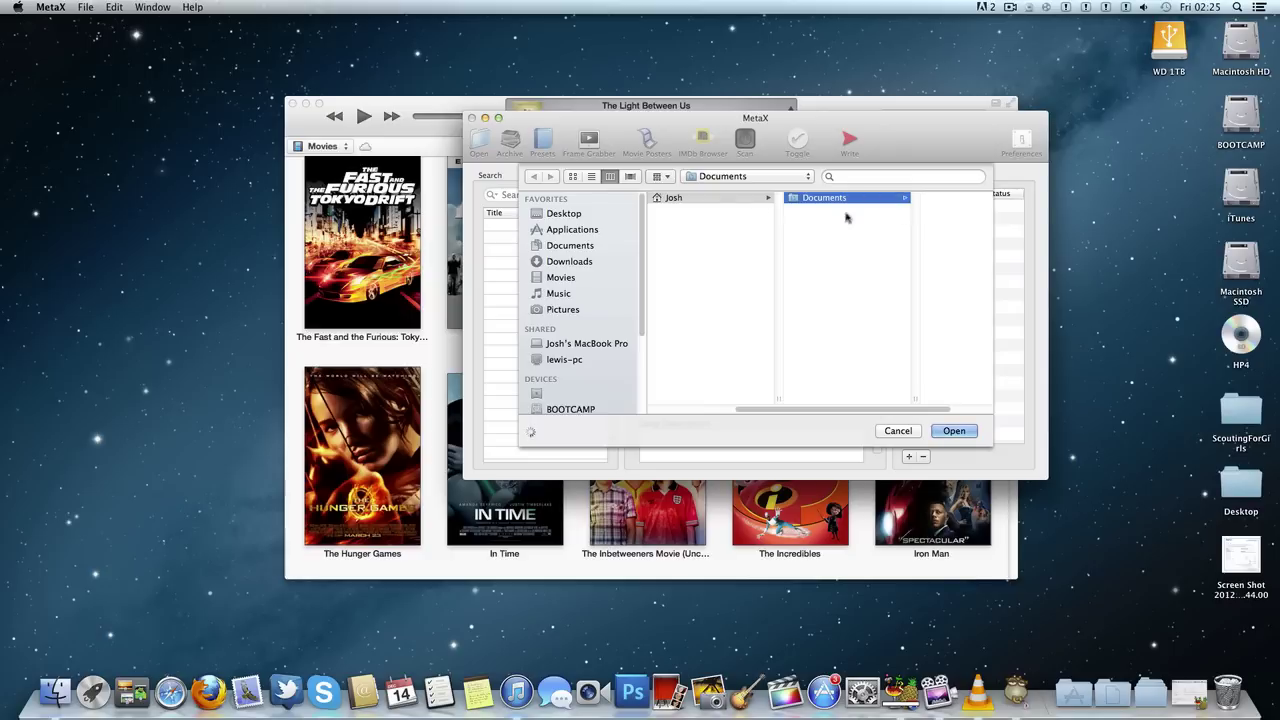
click(565, 279)
click(697, 200)
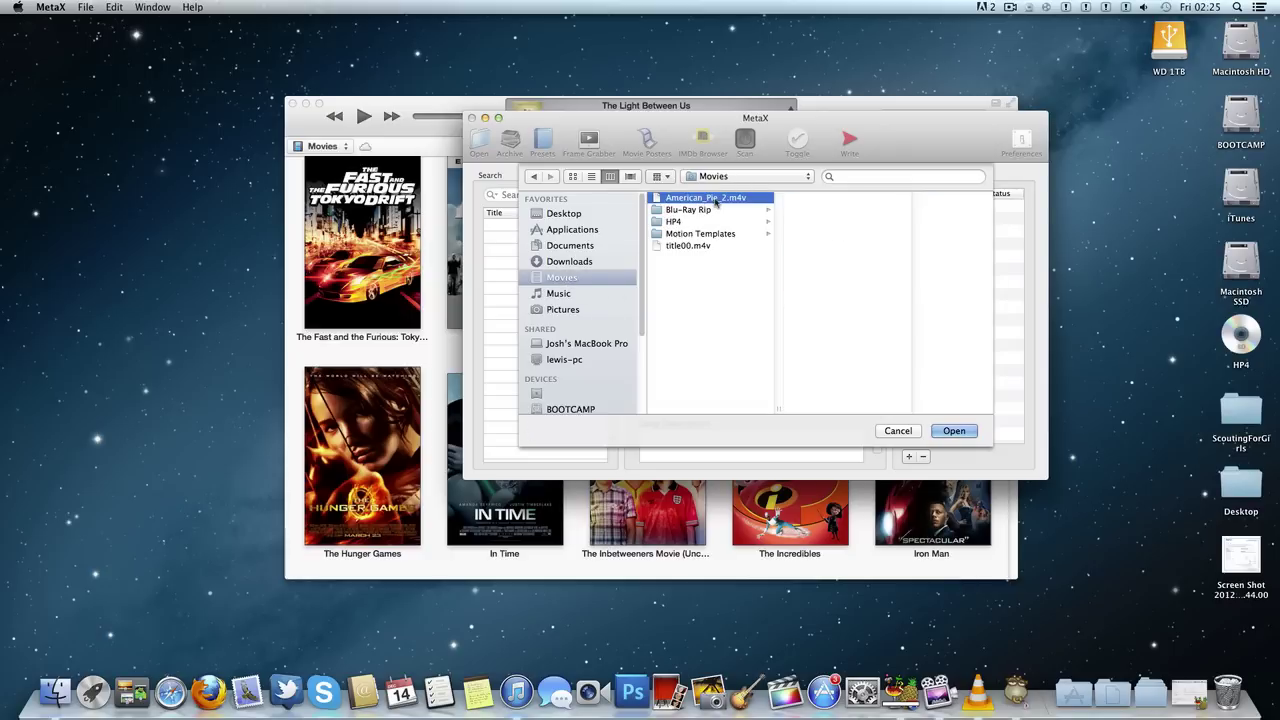
click(955, 431)
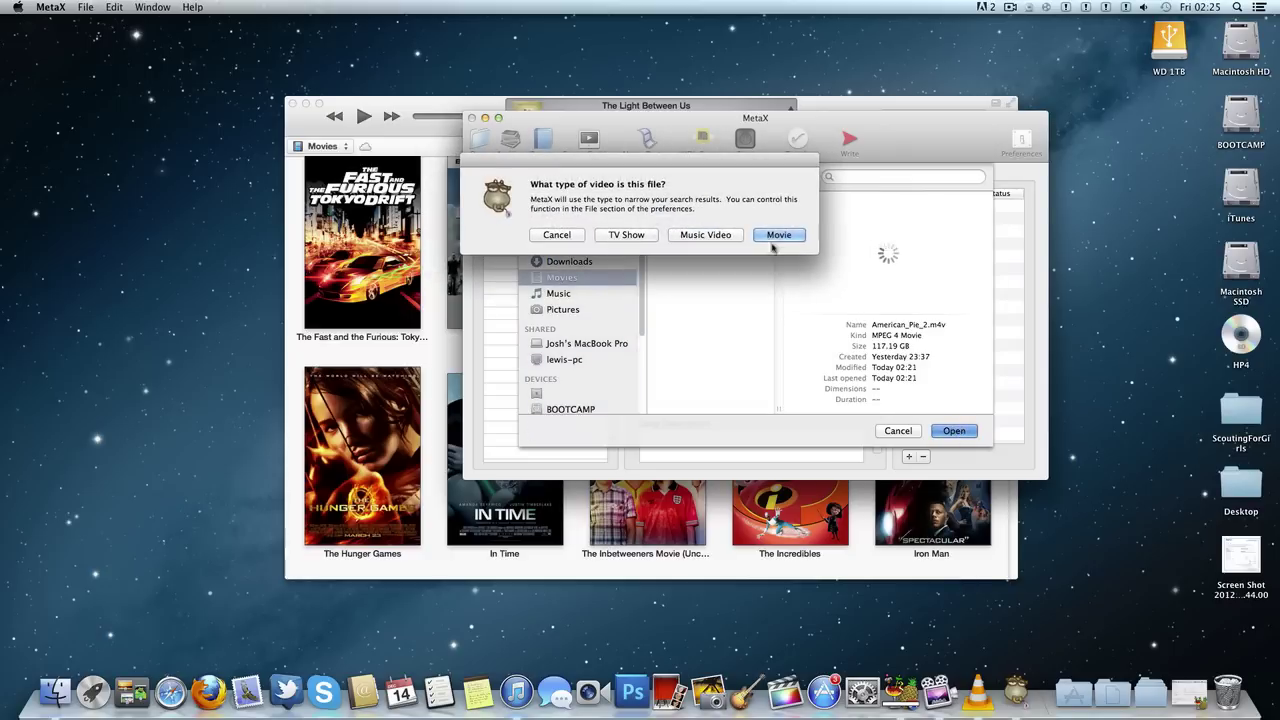
click(774, 239)
click(955, 431)
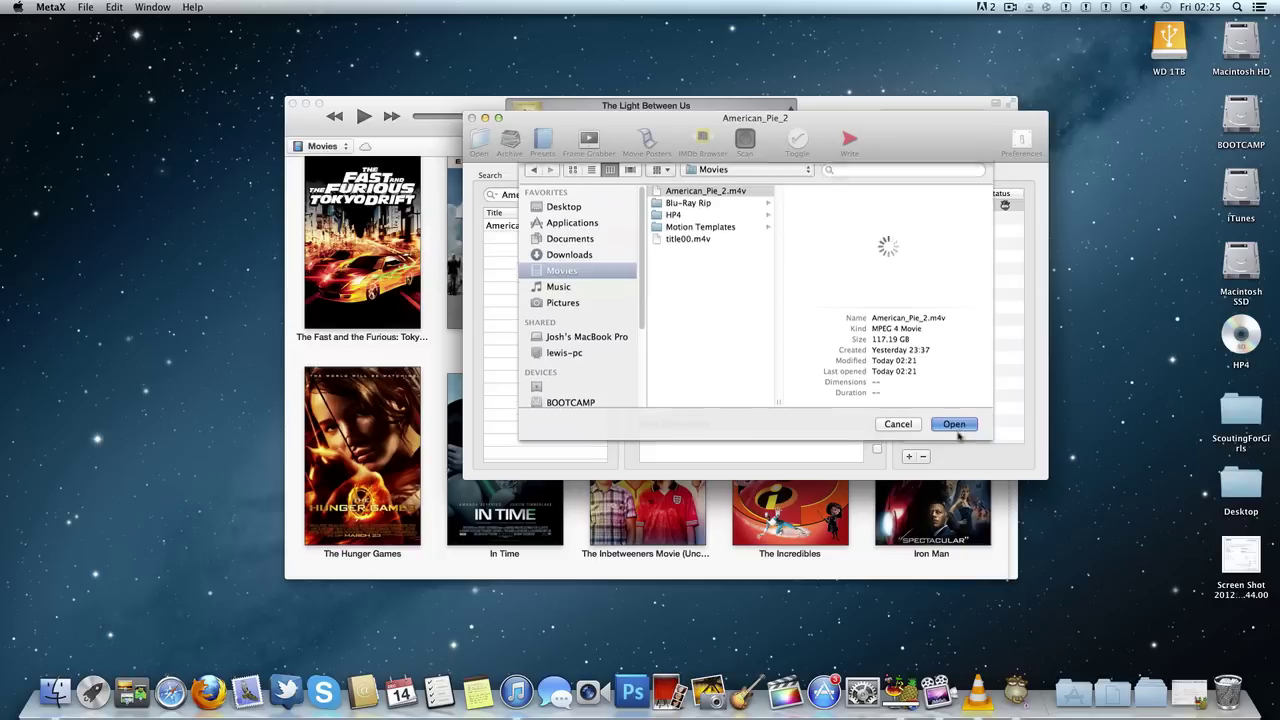
Replace the underscored search text with "American Pie 2" and search for the film's metadata
click(562, 196)
key(BackSpace)
key(BackSpace)
key(BackSpace)
key(BackSpace)
key(BackSpace)
key(BackSpace)
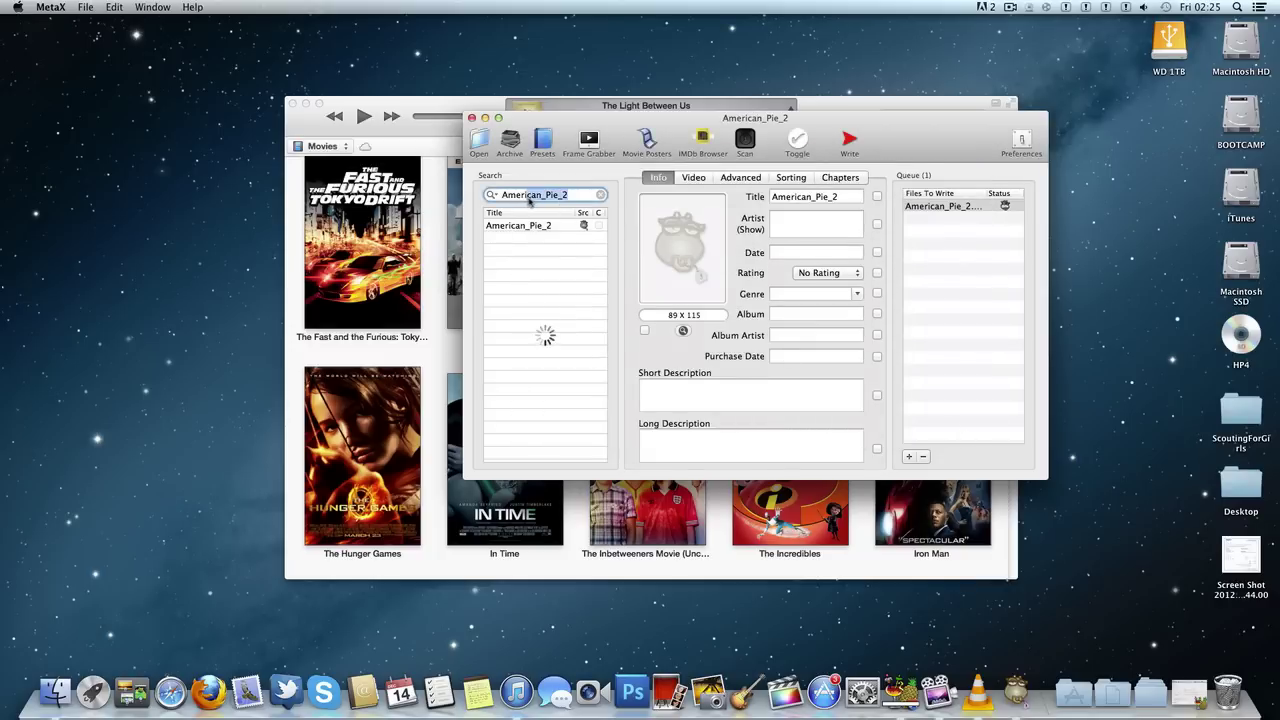
text(Pie 2)
key(Return)
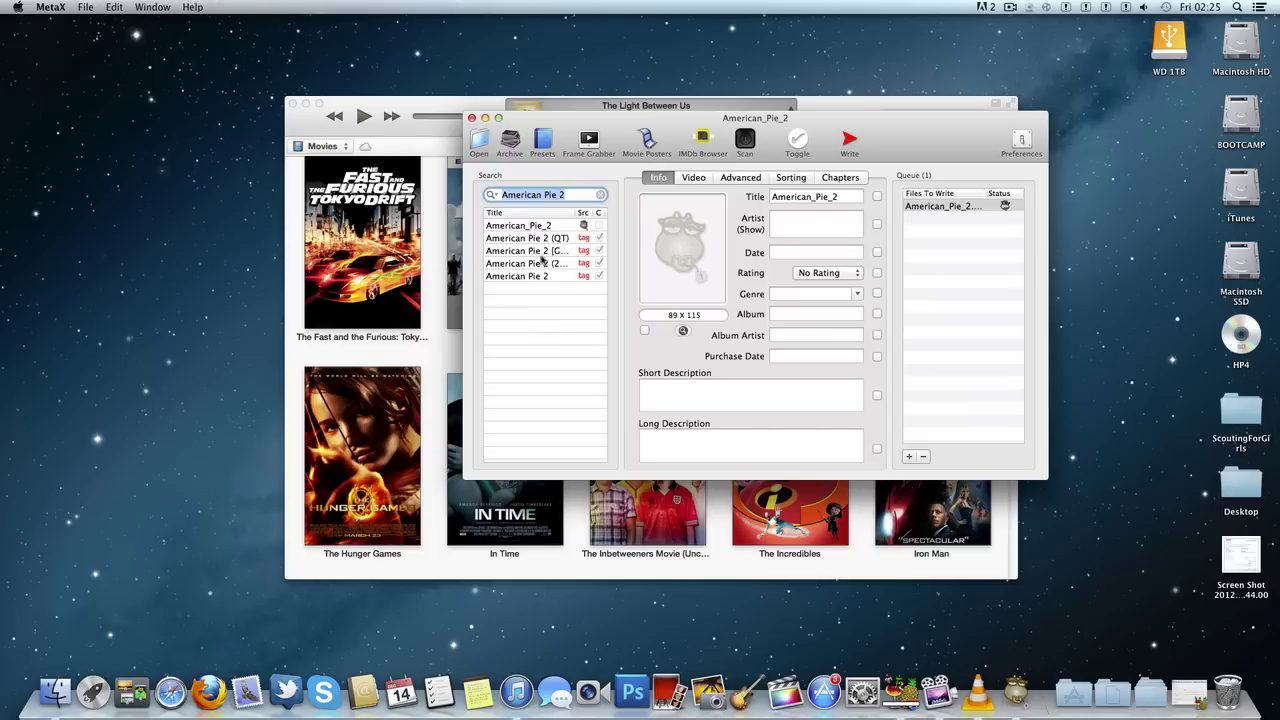
Choose the last American Pie 2 result, enable all its metadata fields for writing, and close the MetaX window
click(542, 290)
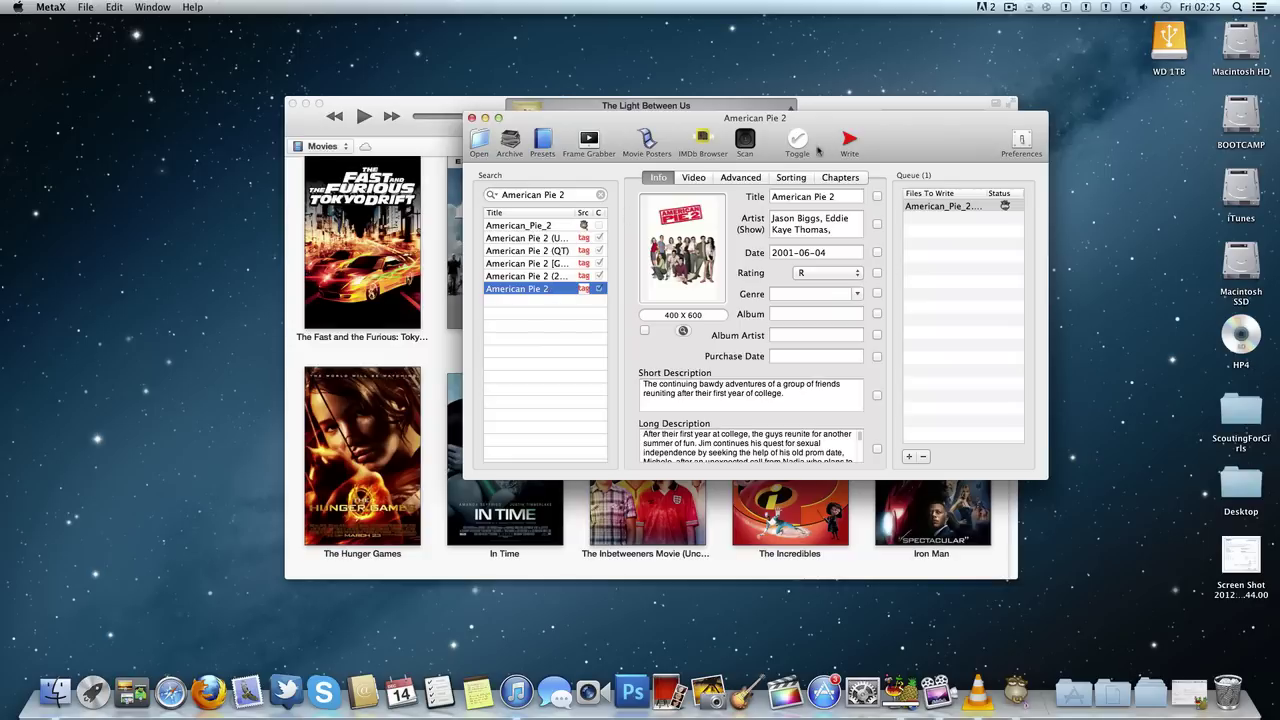
click(798, 142)
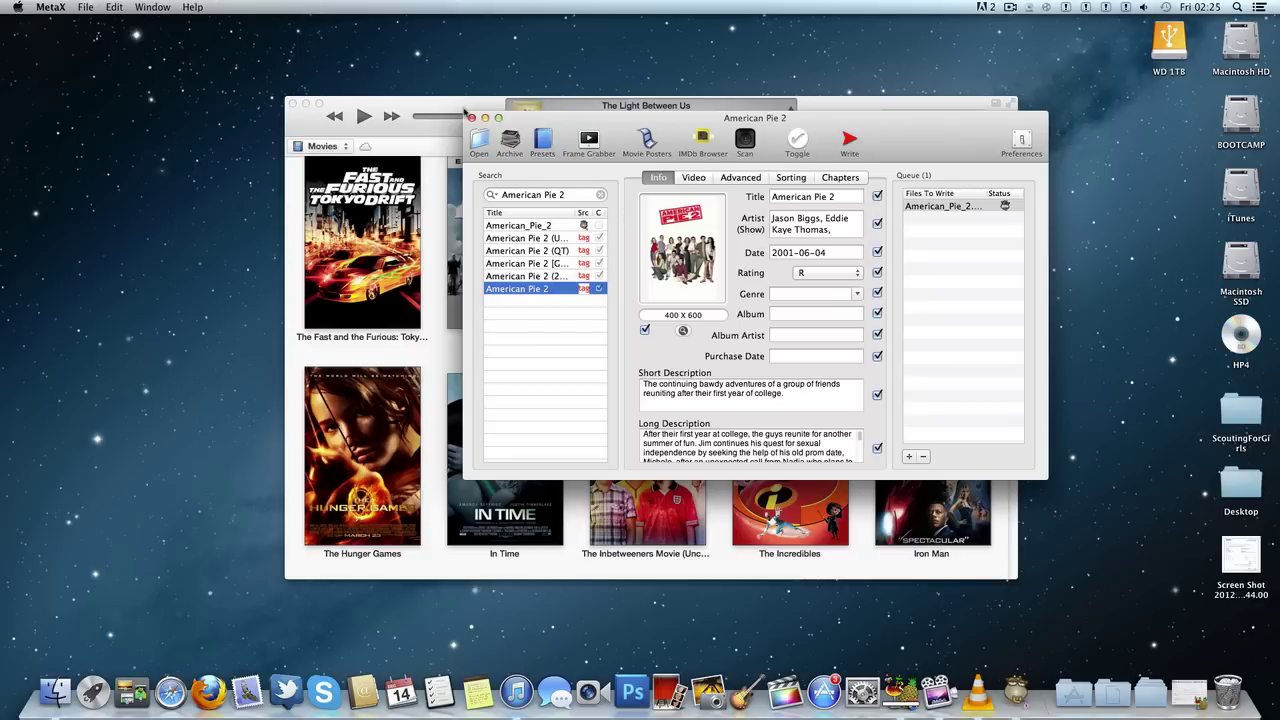
click(473, 121)
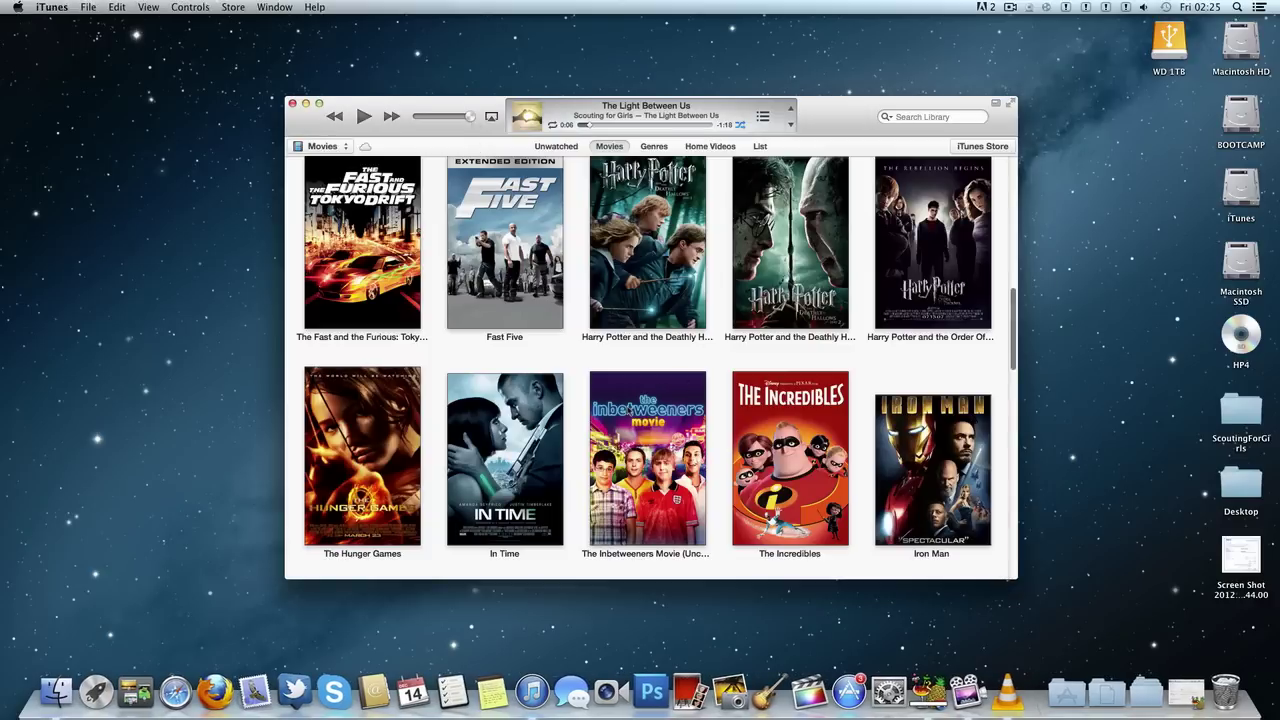
Find Johnny English Reborn (HD) in the iTunes movie library, play it and skip ahead to check the picture quality
scroll(584, 362, down, 1)
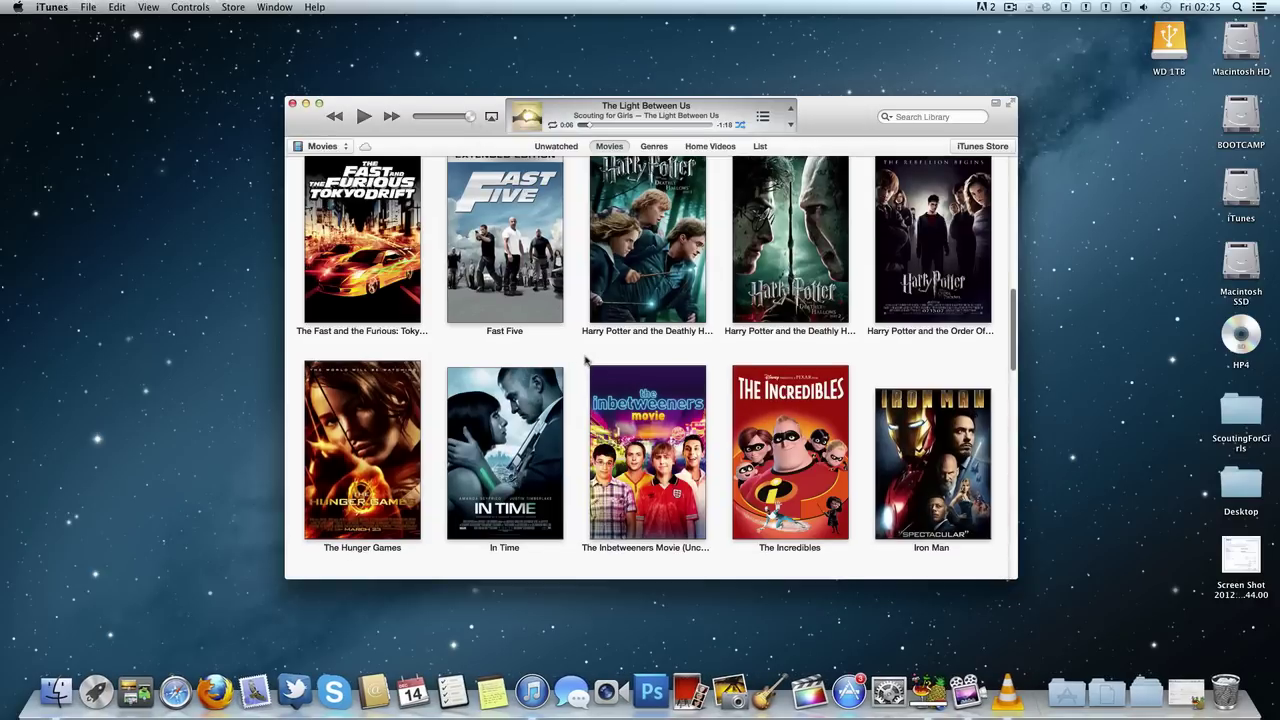
scroll(586, 361, down, 5)
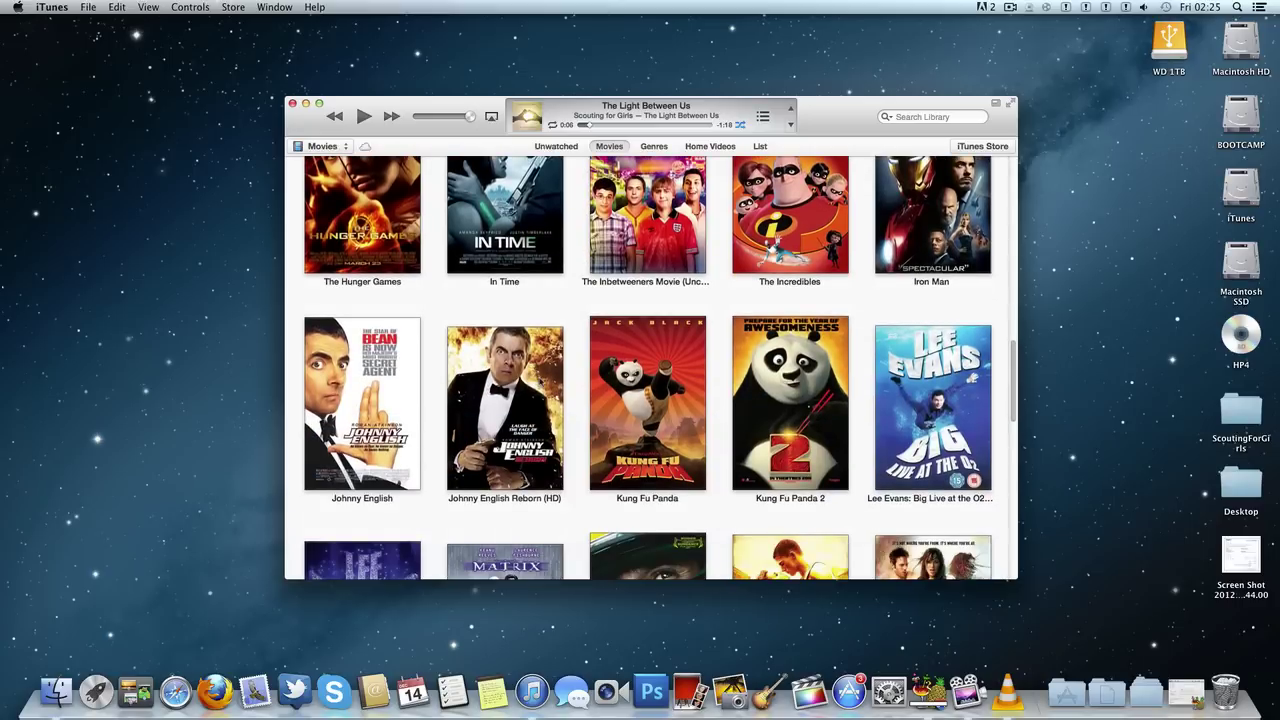
double_click(505, 410)
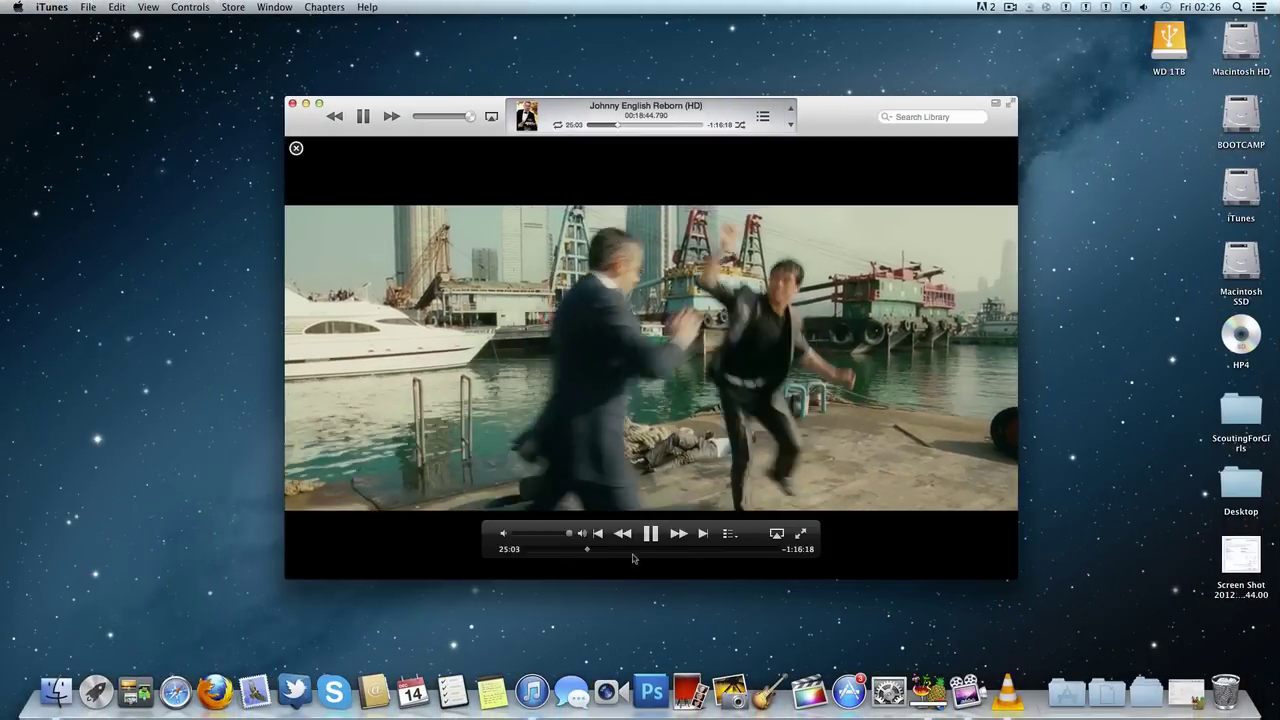
click(632, 551)
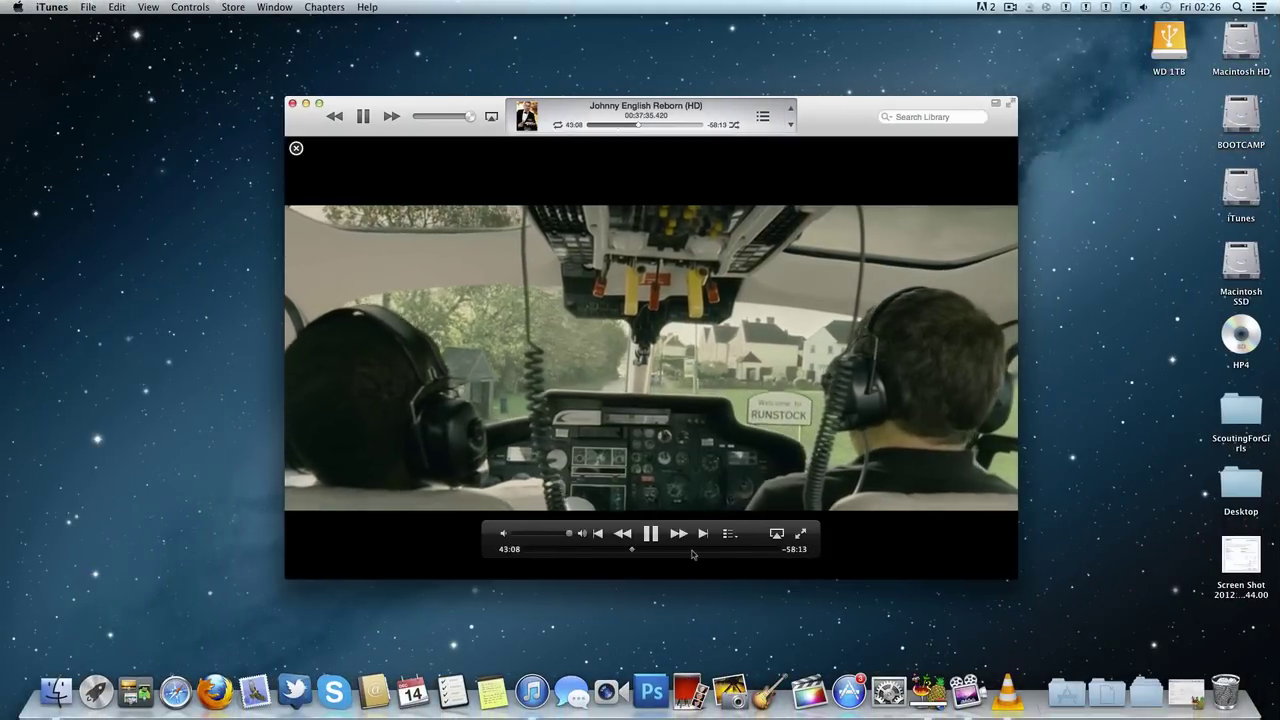
Skip Johnny English Reborn (HD) ahead to about 1:07:44, and close the film and the iTunes window
click(693, 551)
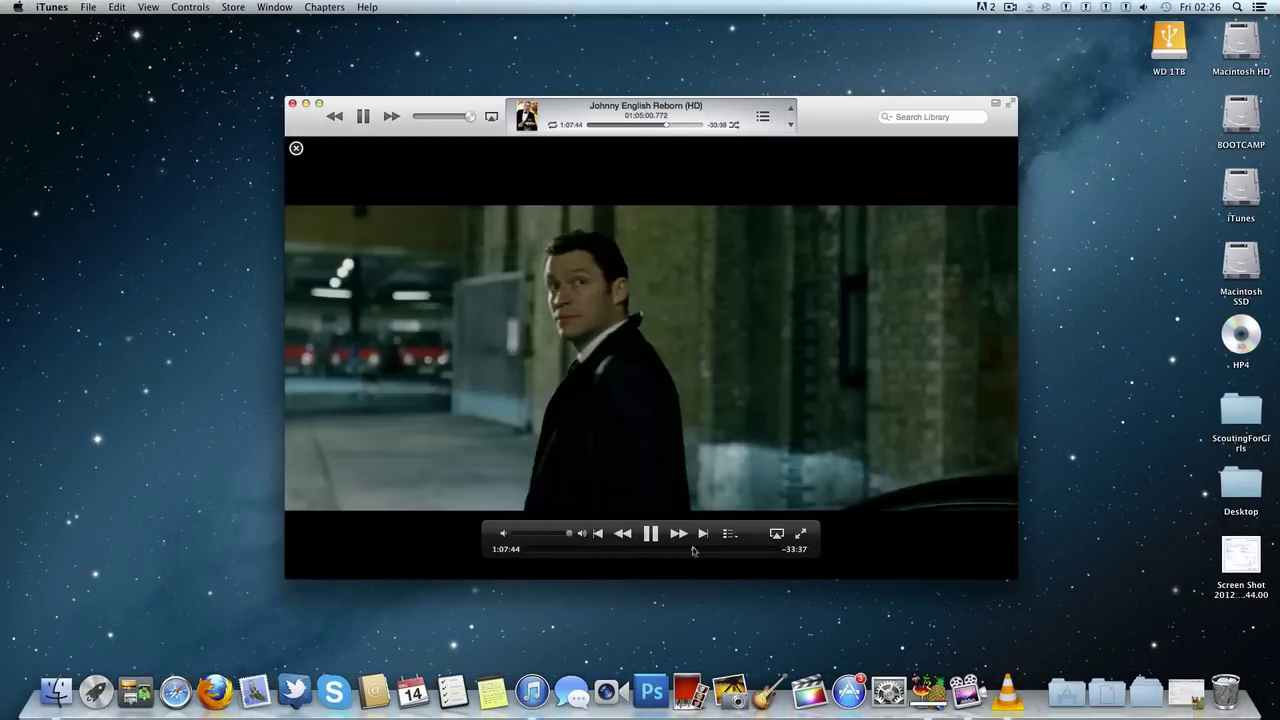
click(296, 148)
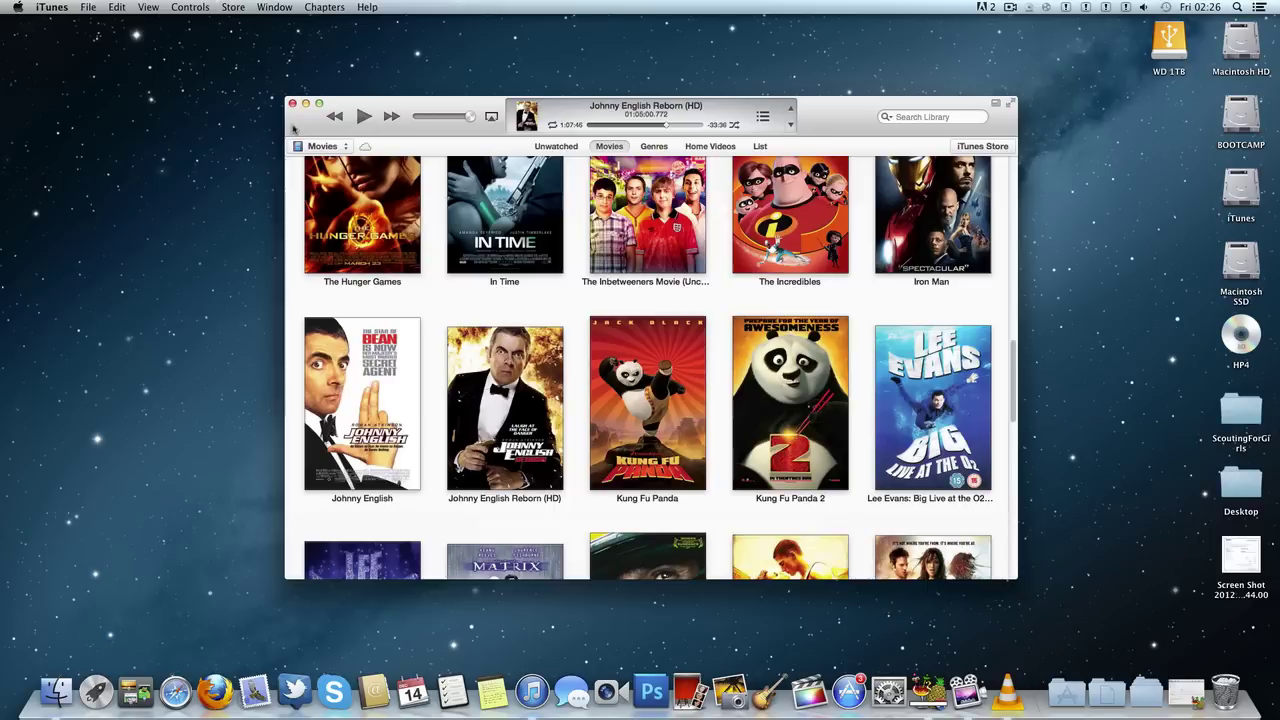
click(292, 104)
Switch to HandBrake to check the encoding progress of title00.m4v, and minimise its window
click(928, 690)
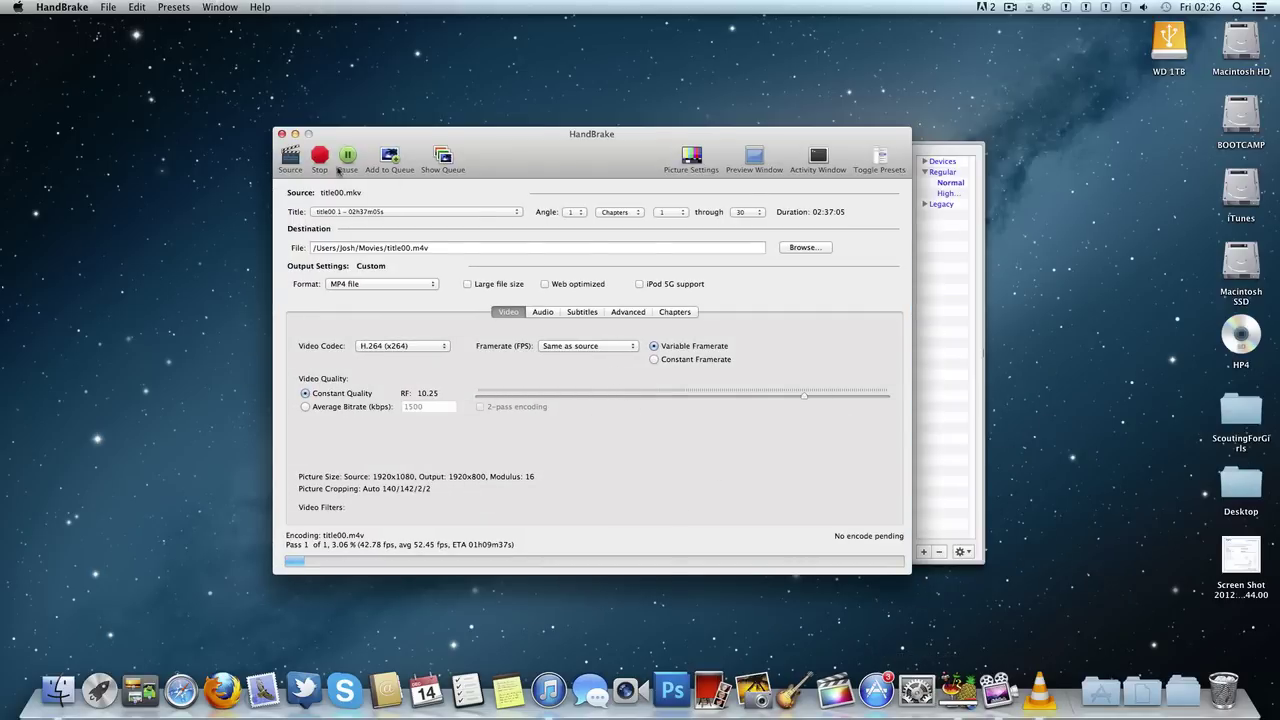
click(295, 133)
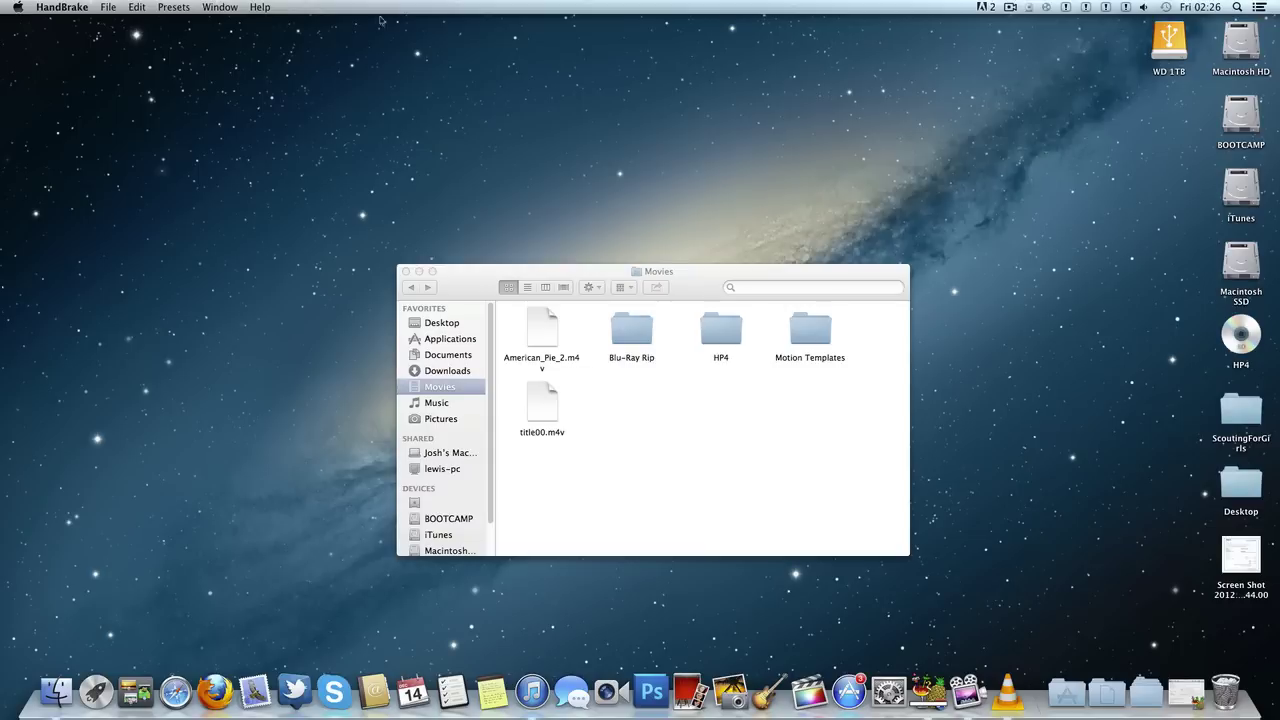
click(1011, 7)
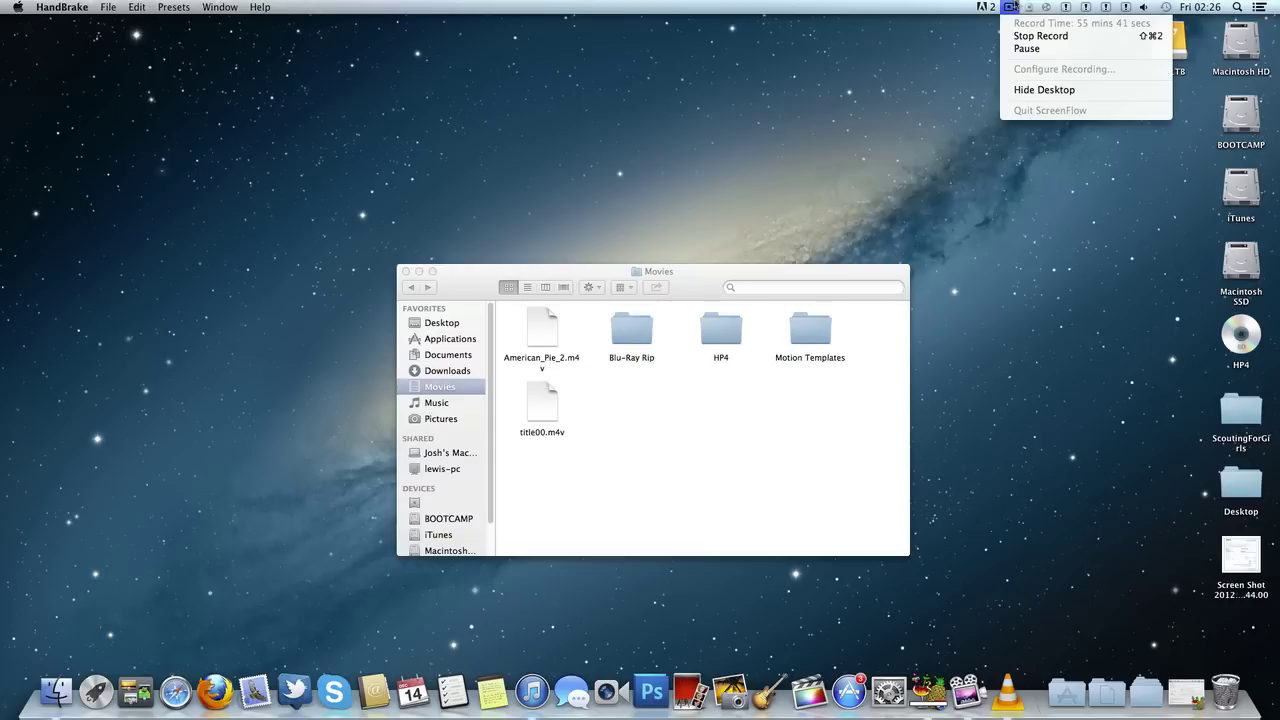
click(716, 432)
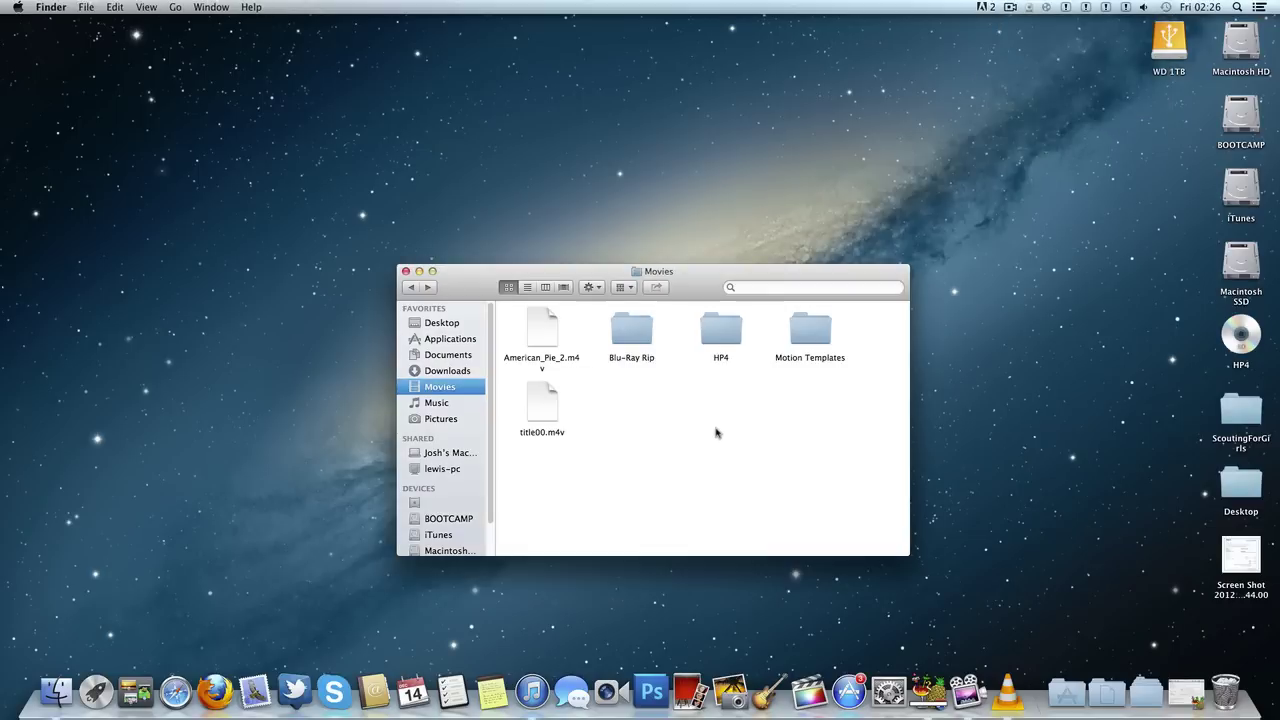